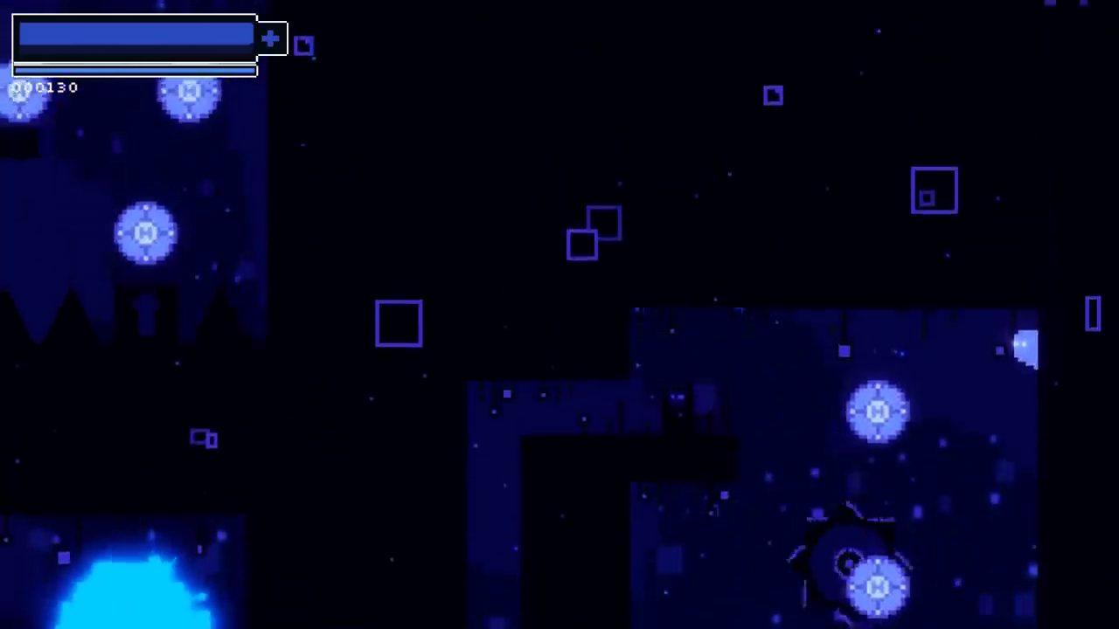
# Steer the player left toward the glowing block in the pixel-art level
pyautogui.press('Left')
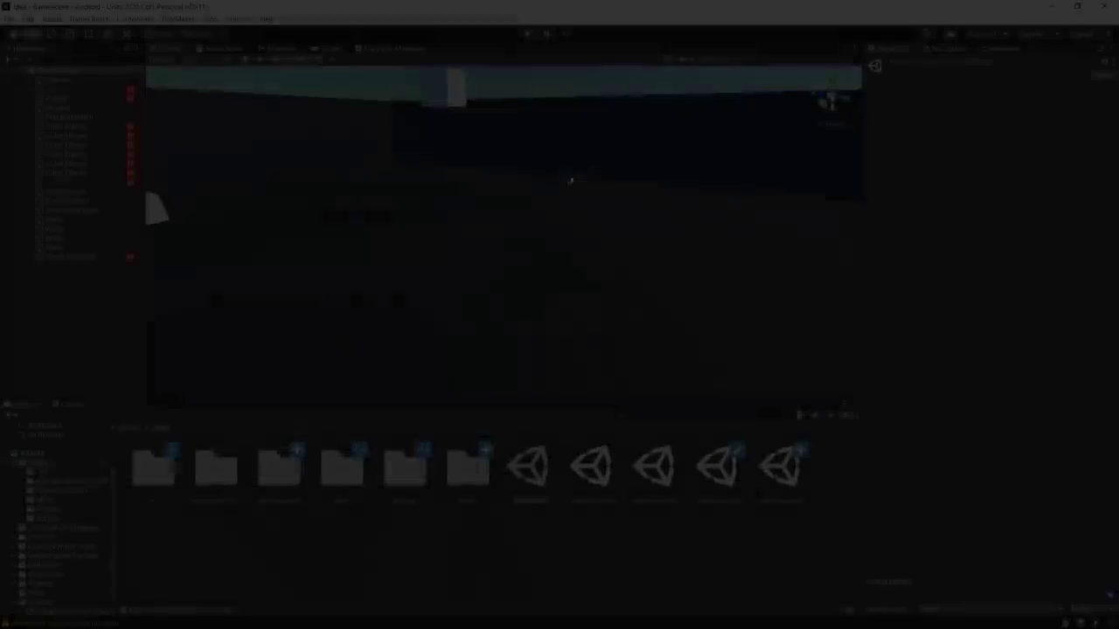
# Orbit around the walls and cubes, then play GameScene until GAME OVER – NO ENERGY
pyautogui.moveTo(570, 180); pyautogui.dragTo(1033, 229, button='right')
pyautogui.moveTo(538, 234)
pyautogui.mouseDown(button='right')
pyautogui.moveTo(650, 220)
pyautogui.moveTo(605, 194)
pyautogui.moveTo(615, 177)
pyautogui.moveTo(652, 166)
pyautogui.moveTo(518, 168)
pyautogui.mouseUp(button='right')
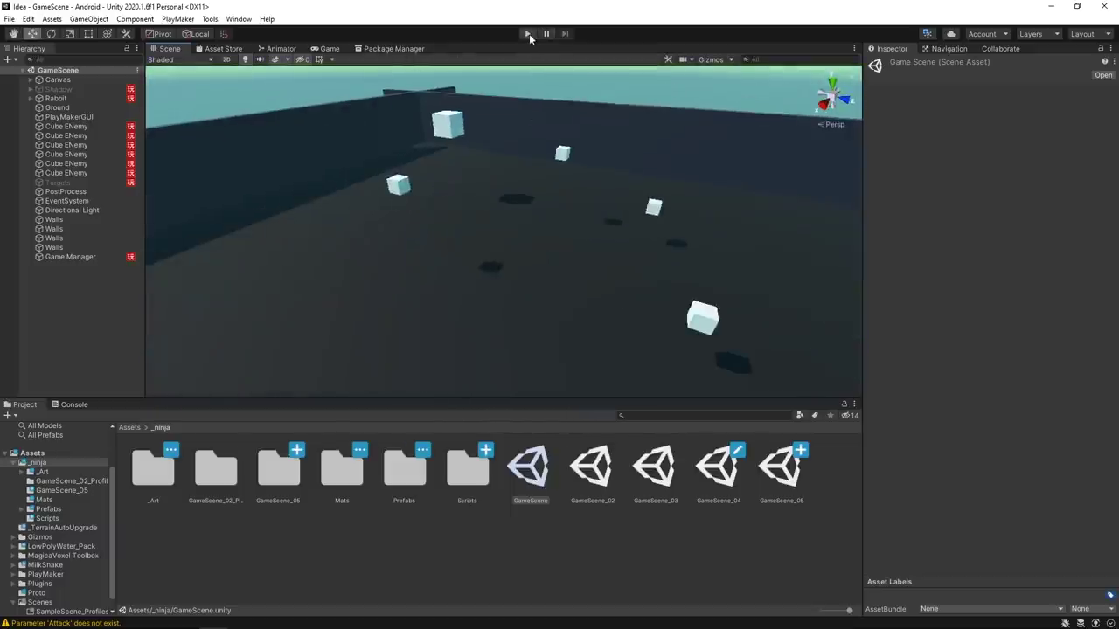
pyautogui.click(528, 33)
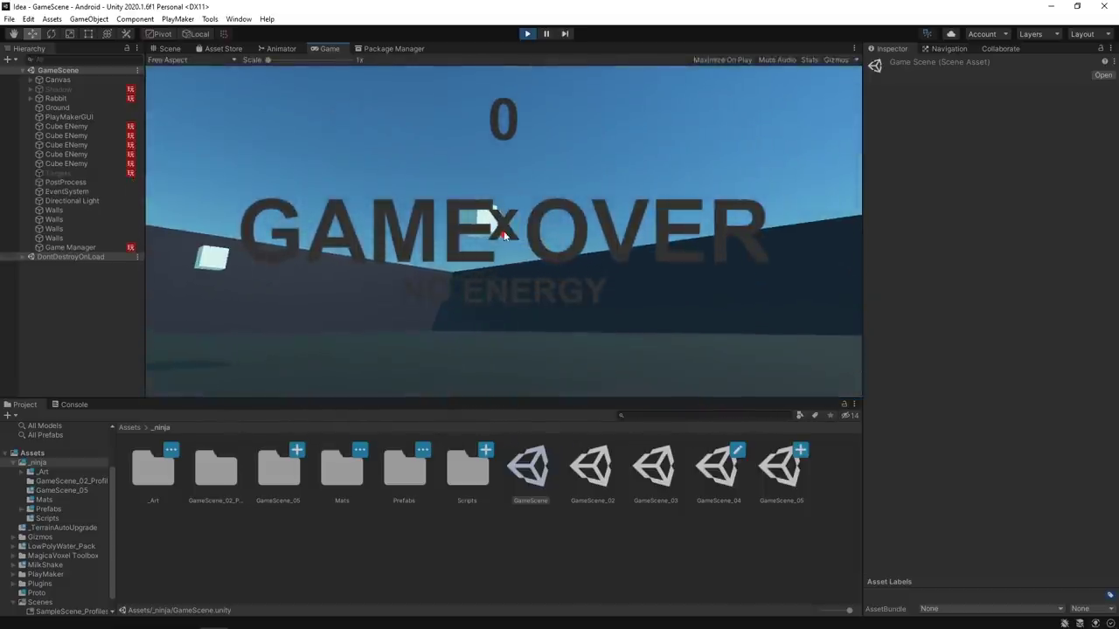
# Exit play mode, reorient the Scene view, and open GameScene_02 from the Project panel
pyautogui.click(527, 33)
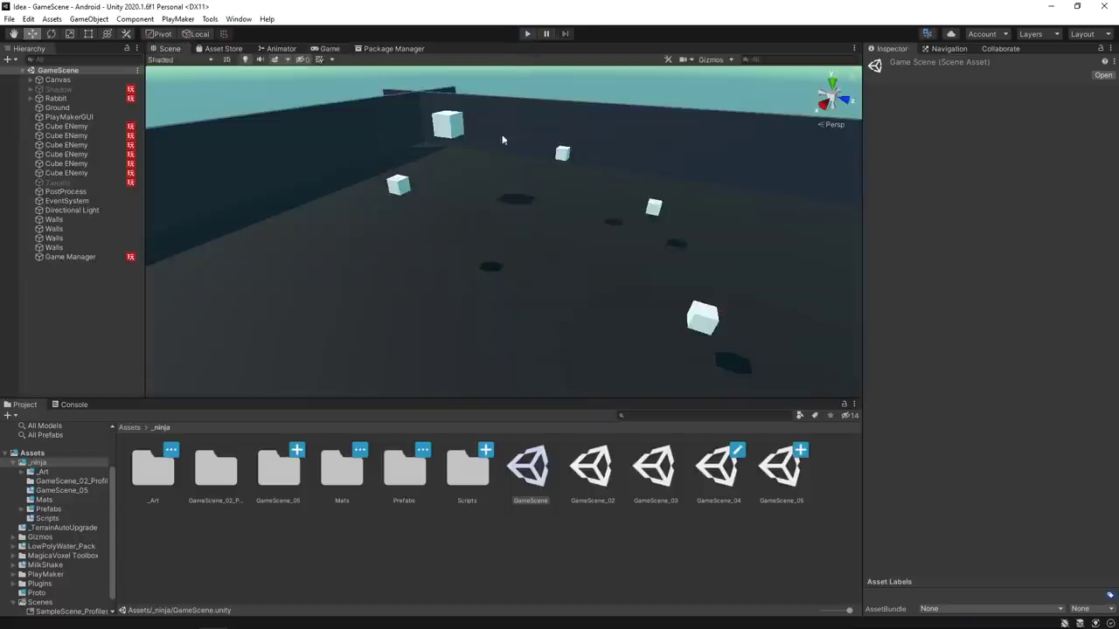
pyautogui.moveTo(496, 185)
pyautogui.keyDown('alt'); pyautogui.mouseDown()
pyautogui.moveTo(452, 220)
pyautogui.moveTo(418, 217)
pyautogui.mouseUp(); pyautogui.keyUp('alt')
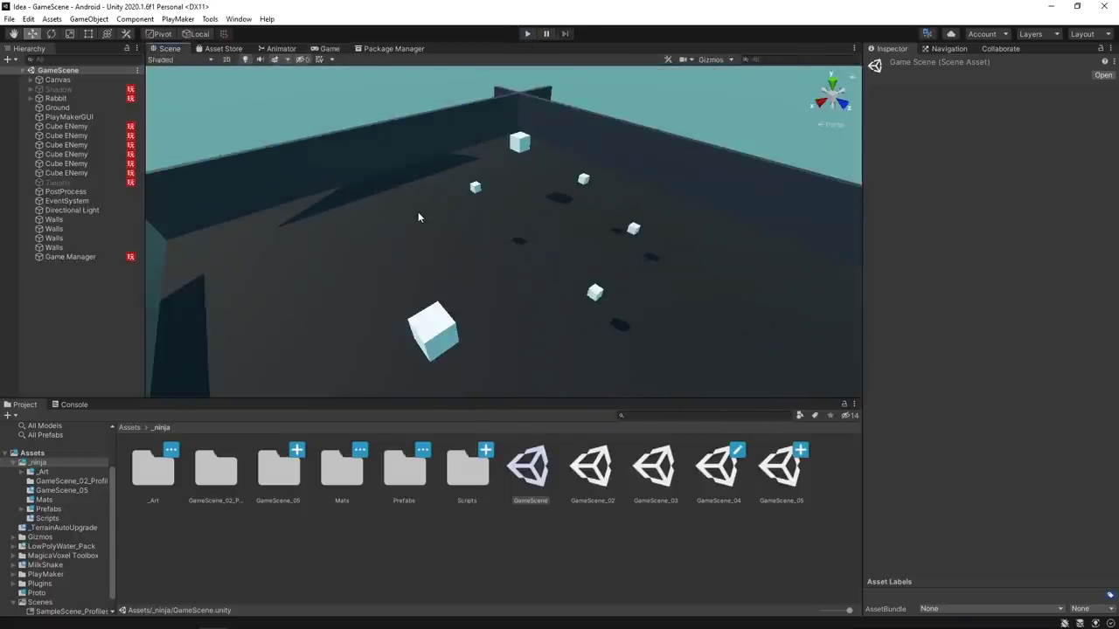
pyautogui.doubleClick(609, 468)
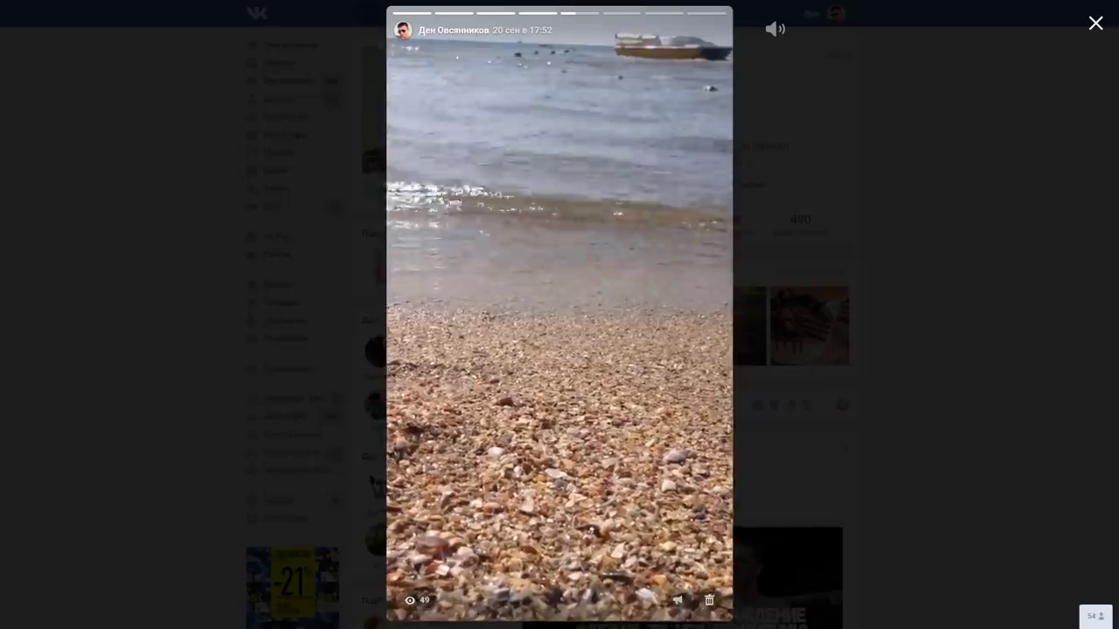
# Advance the story viewer past the beach clip to the next 22 сен story
pyautogui.click(951, 202)
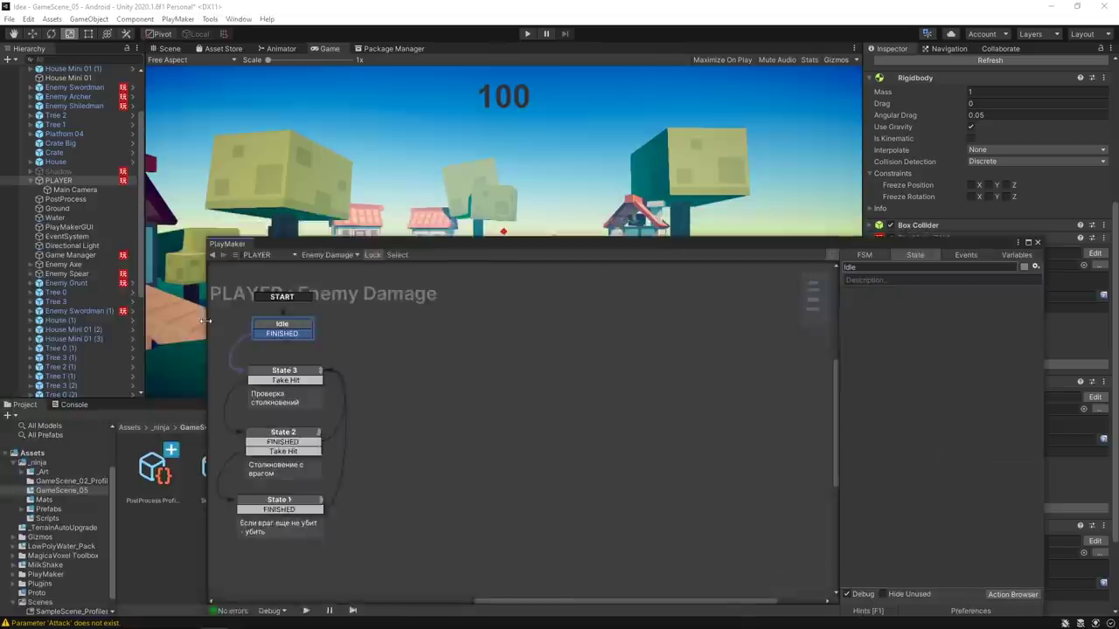
pyautogui.moveTo(505, 224); pyautogui.dragTo(607, 313)
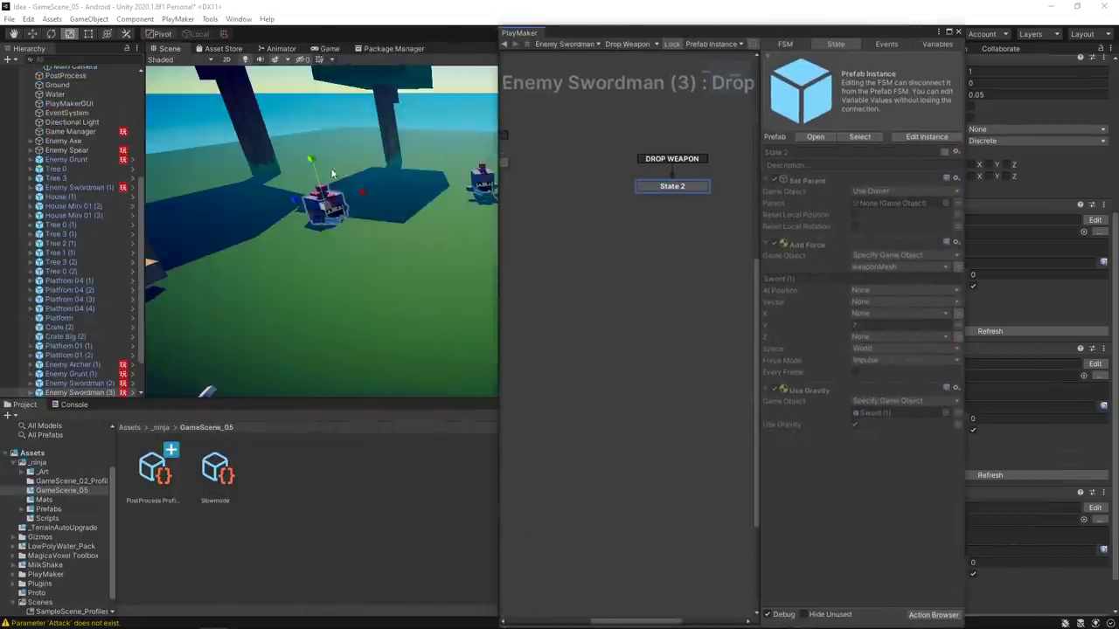
pyautogui.click(324, 207)
pyautogui.press('f')
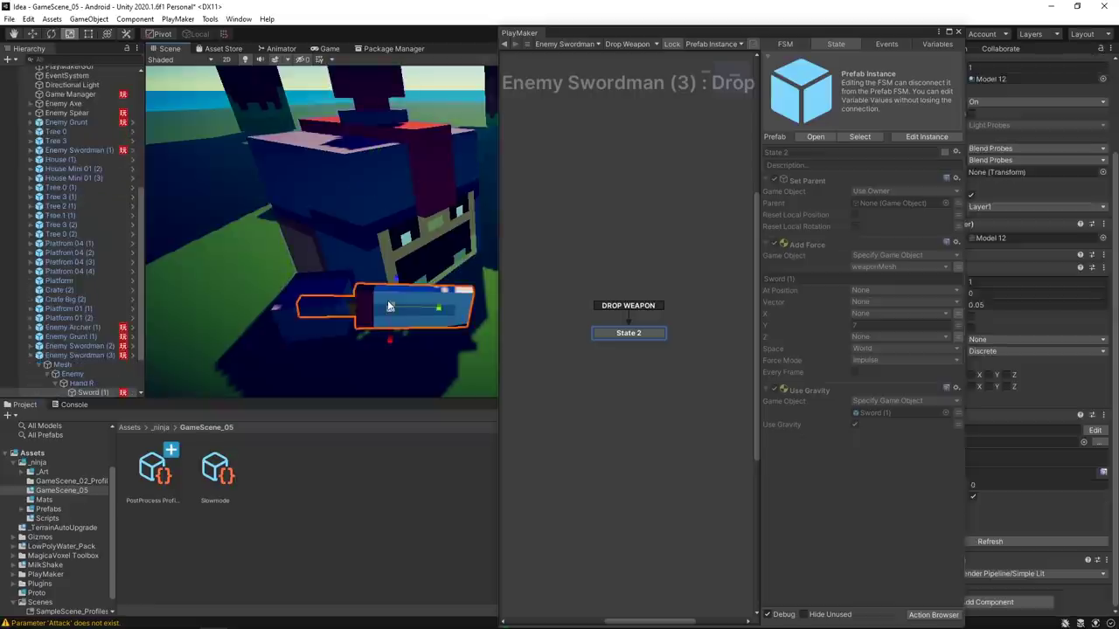
pyautogui.moveTo(364, 286)
pyautogui.mouseDown(button='right')
pyautogui.moveTo(350, 251)
pyautogui.moveTo(777, 245)
pyautogui.mouseUp(button='right')
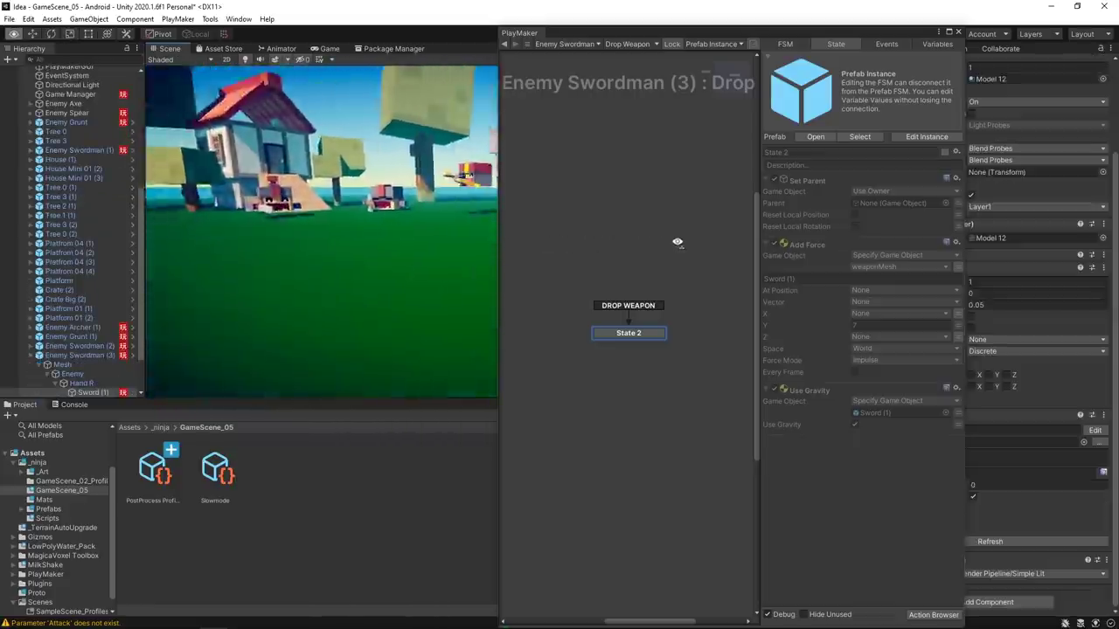
pyautogui.press('f')
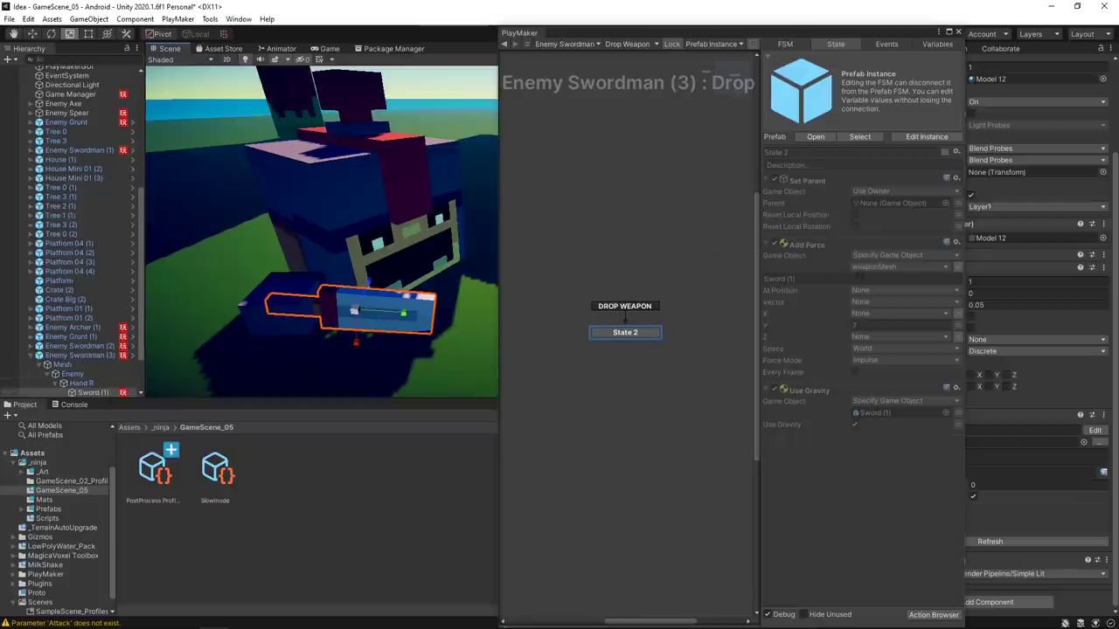
pyautogui.keyDown('alt'); pyautogui.moveTo(387, 282); pyautogui.dragTo(338, 171); pyautogui.keyUp('alt')
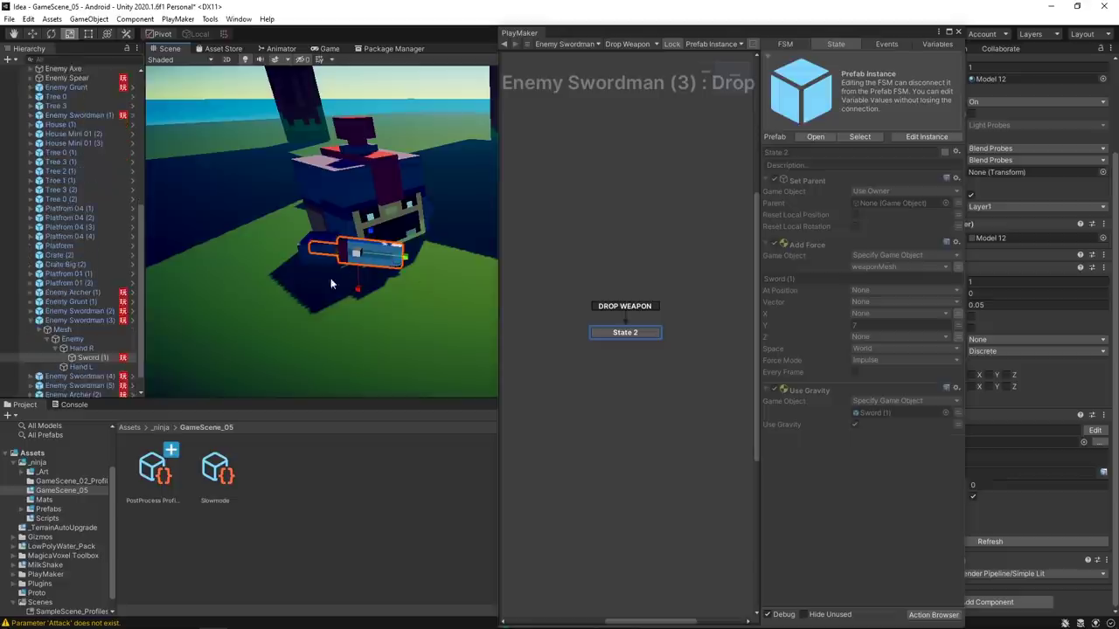
pyautogui.moveTo(330, 278)
pyautogui.mouseDown(button='right')
pyautogui.moveTo(470, 234)
pyautogui.moveTo(439, 200)
pyautogui.moveTo(364, 190)
pyautogui.moveTo(380, 189)
pyautogui.moveTo(420, 233)
pyautogui.mouseUp(button='right')
pyautogui.click(320, 136)
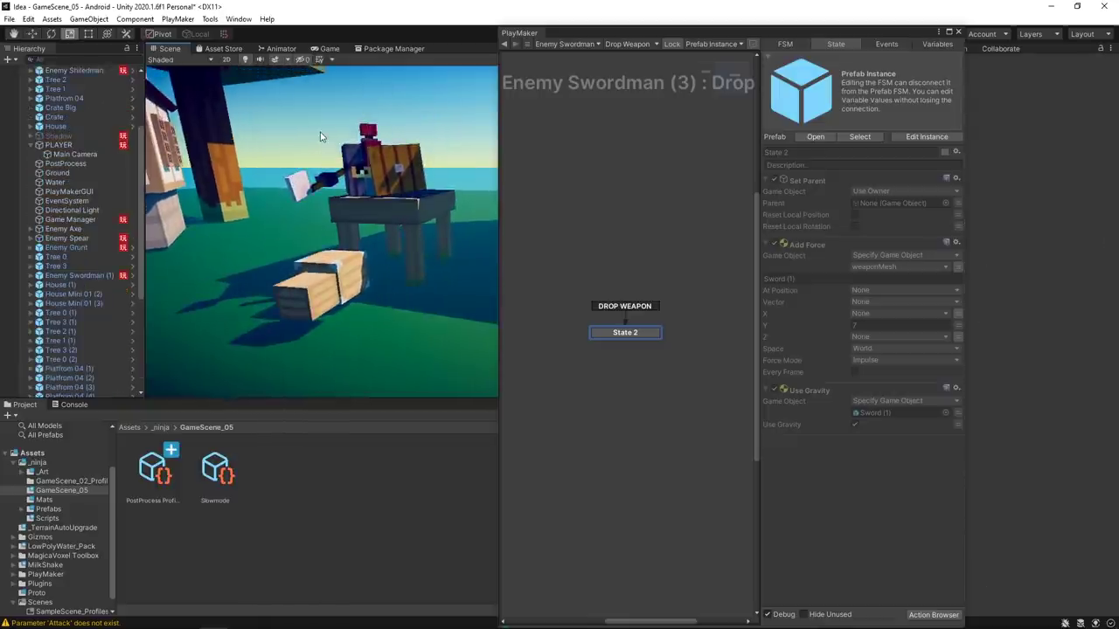
pyautogui.moveTo(320, 136); pyautogui.dragTo(333, 175, button='right')
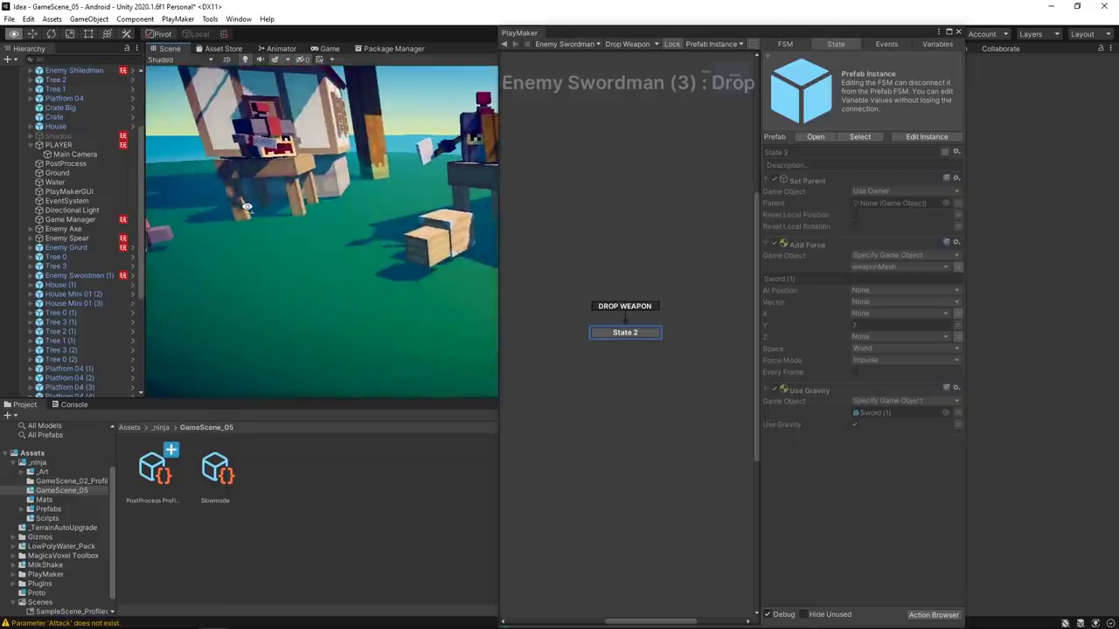
pyautogui.moveTo(947, 49); pyautogui.dragTo(946, 317)
pyautogui.click(957, 300)
# Select Enemy Archer (3) in the Scene view and open its Enemy AI graph in PlayMaker
pyautogui.moveTo(744, 265); pyautogui.dragTo(527, 261, button='right')
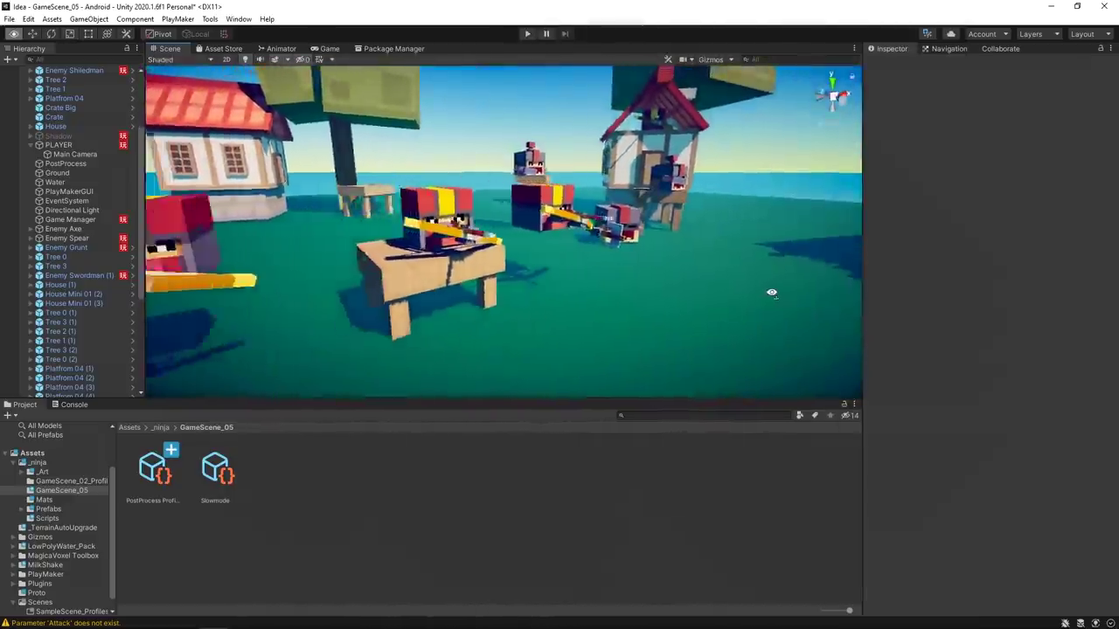
pyautogui.moveTo(678, 275); pyautogui.dragTo(505, 210, button='right')
pyautogui.click(505, 209)
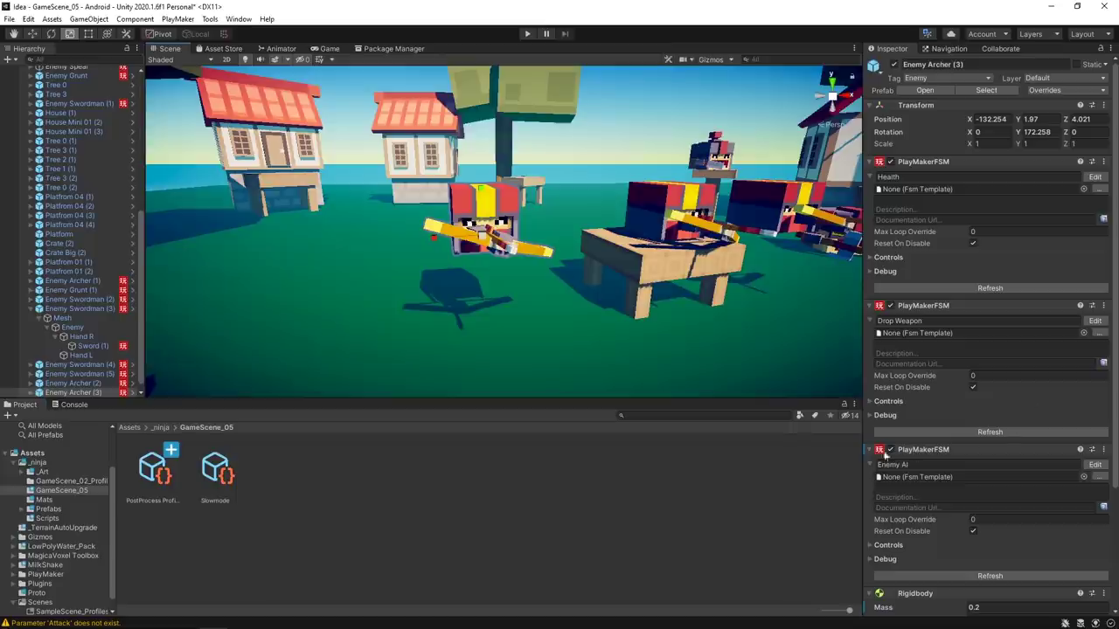
pyautogui.click(1104, 465)
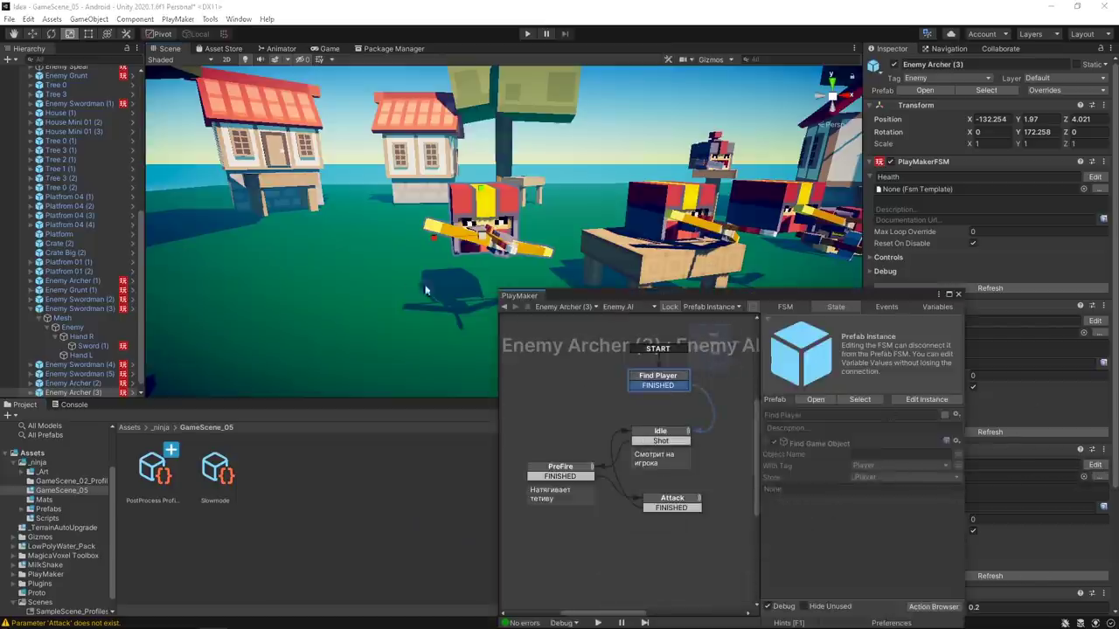
# Move the view over to Enemy Swordman (5) and select it
pyautogui.moveTo(524, 218); pyautogui.dragTo(492, 229, button='right')
pyautogui.click(492, 229)
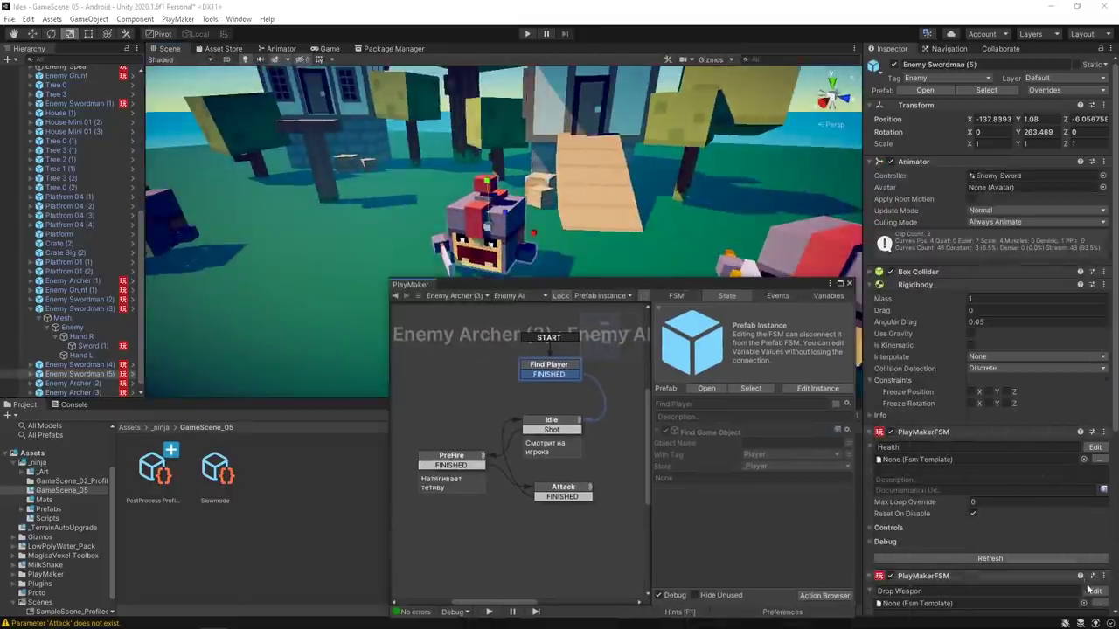
pyautogui.scroll(-5, 1070, 507)
# Inspect Enemy Swordman (5)'s Pause Between Attack and Attack states and its Sword (1) object
pyautogui.click(1094, 468)
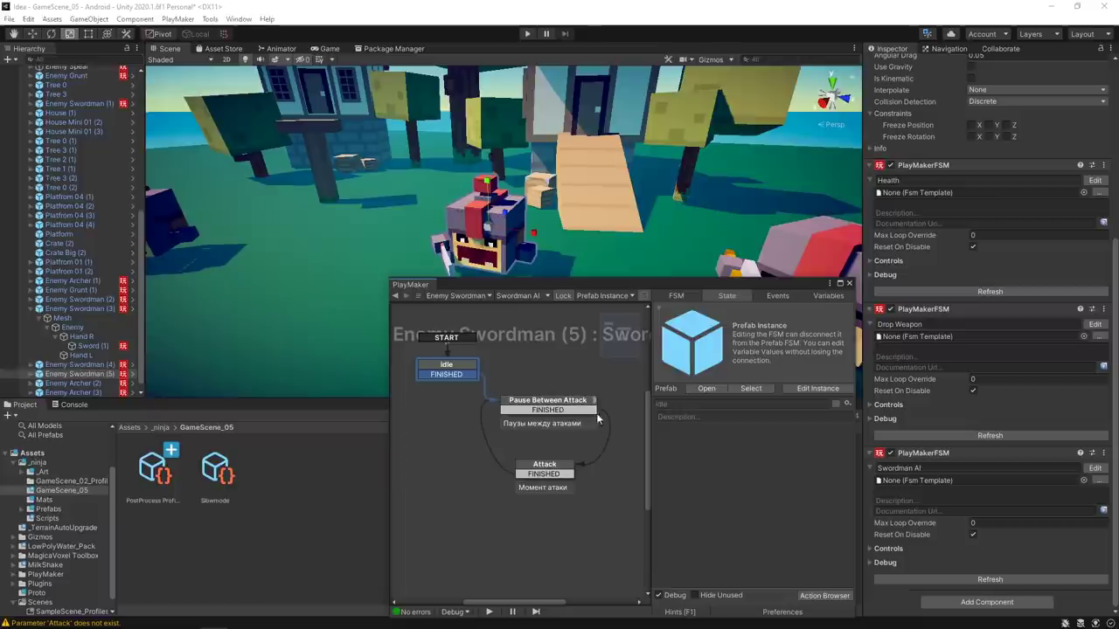
pyautogui.click(522, 401)
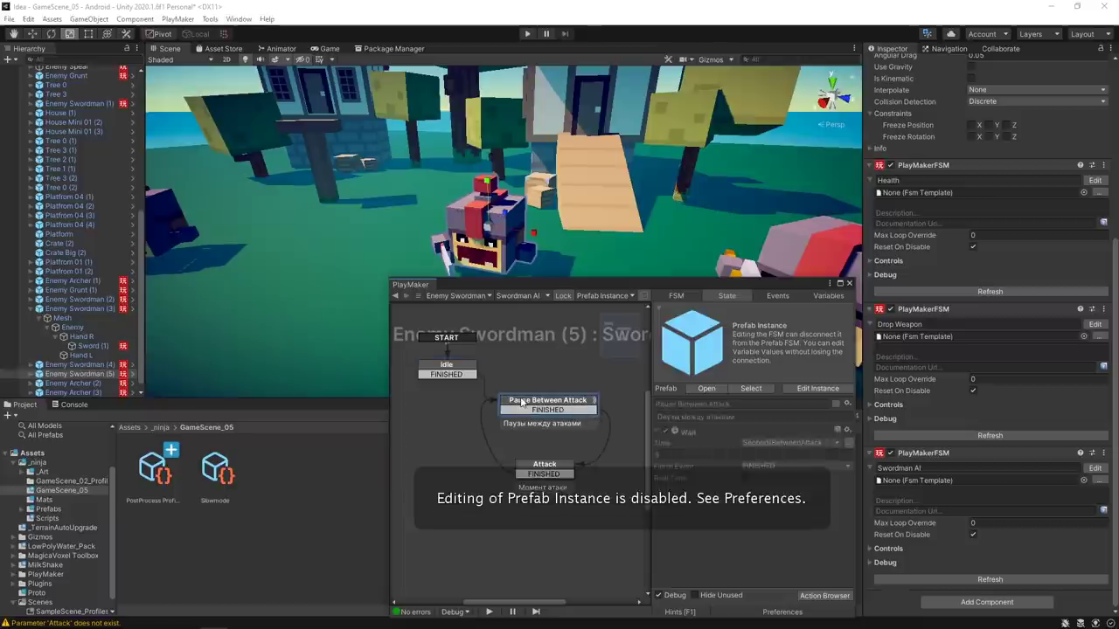
pyautogui.click(568, 466)
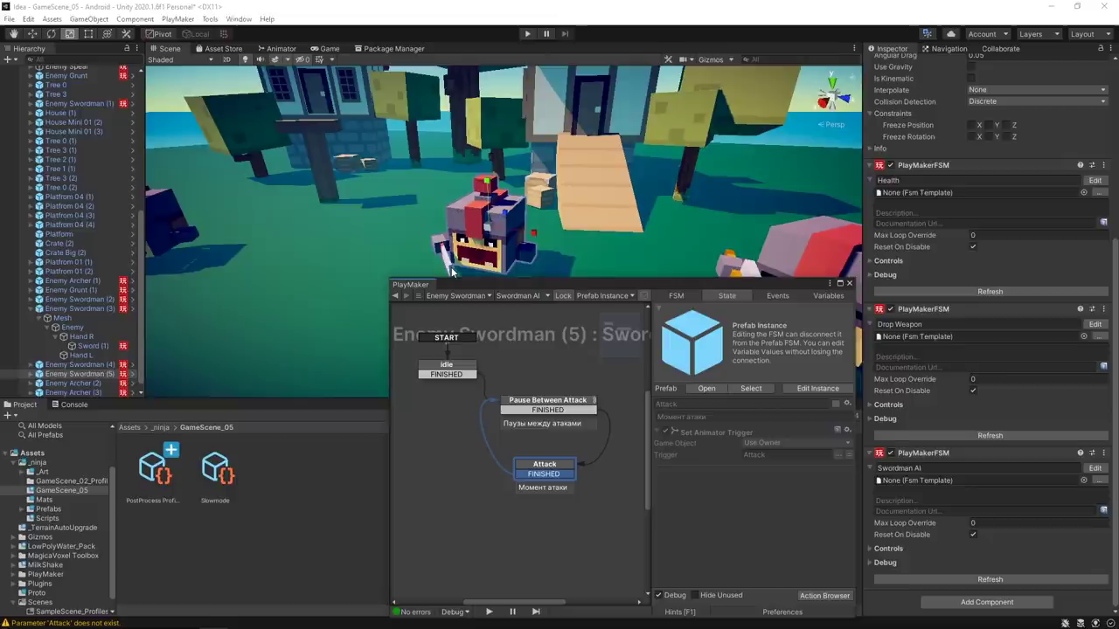
pyautogui.click(452, 272)
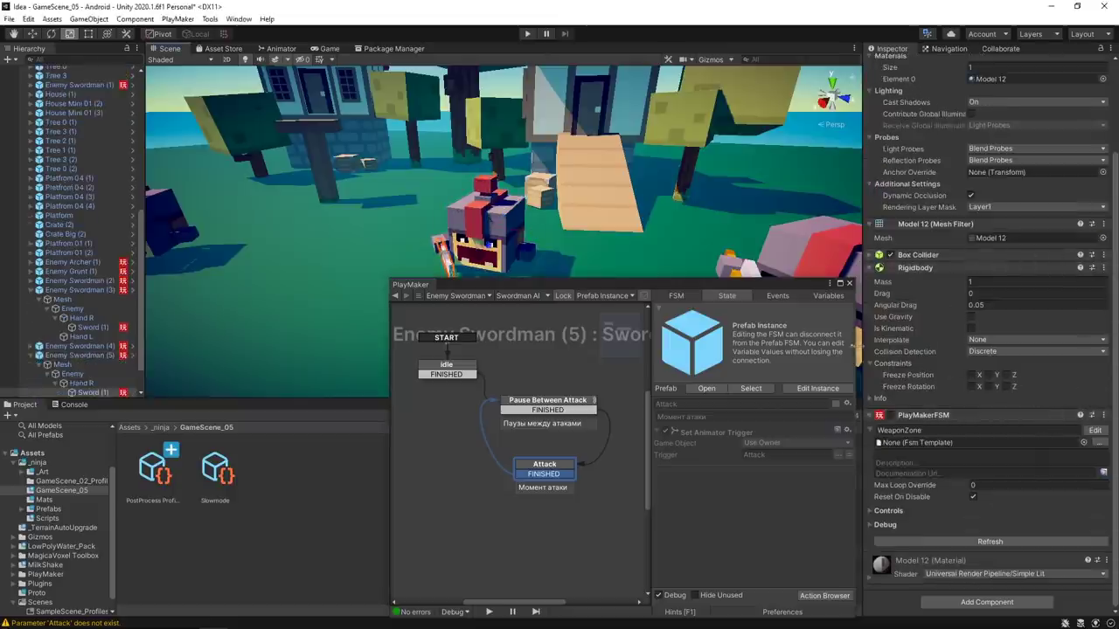
pyautogui.click(93, 357)
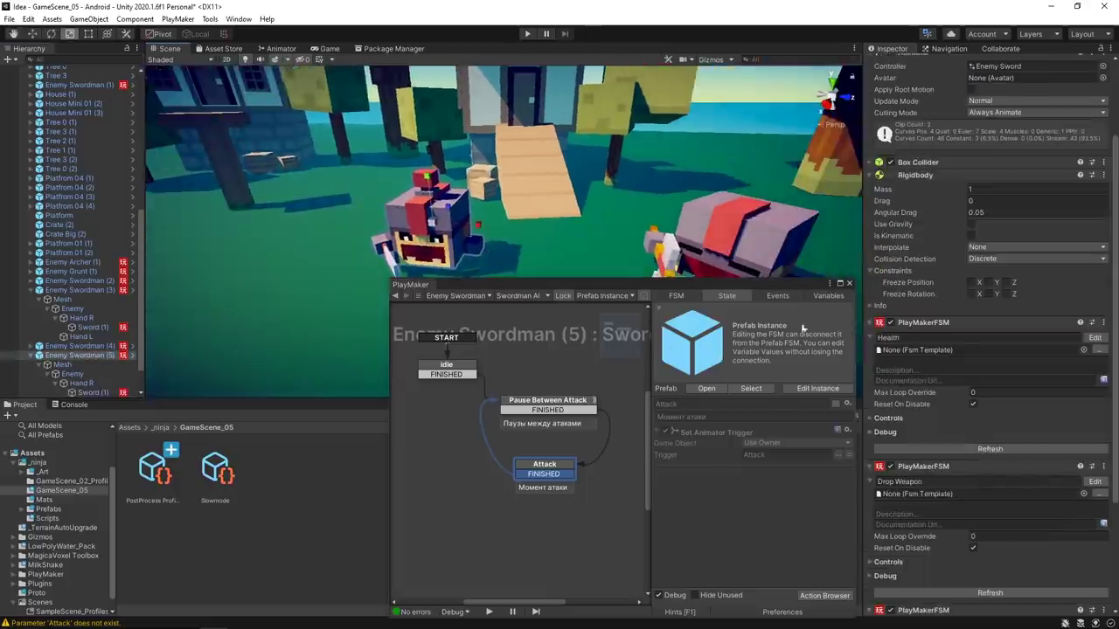
# Orbit around the houses and swordsmen, then show Enemy Archer (3)'s Enemy AI graph
pyautogui.moveTo(489, 218)
pyautogui.mouseDown(button='right')
pyautogui.moveTo(617, 222)
pyautogui.moveTo(652, 210)
pyautogui.mouseUp(button='right')
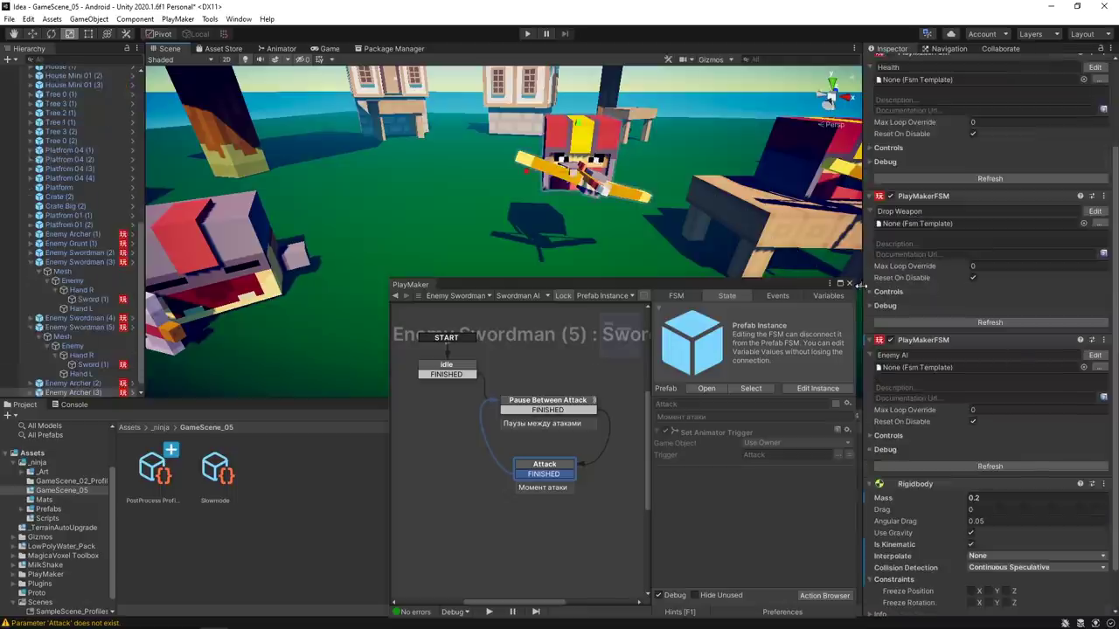
pyautogui.moveTo(646, 227)
pyautogui.mouseDown(button='right')
pyautogui.moveTo(722, 225)
pyautogui.moveTo(478, 172)
pyautogui.mouseUp(button='right')
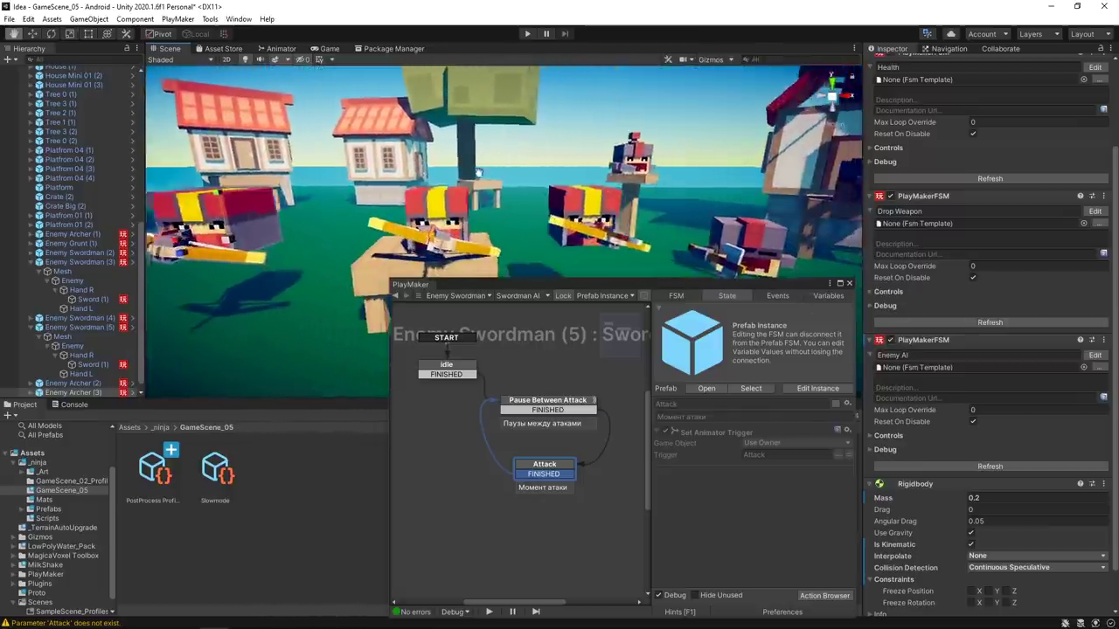
pyautogui.moveTo(478, 173)
pyautogui.mouseDown(button='right')
pyautogui.moveTo(615, 175)
pyautogui.moveTo(228, 198)
pyautogui.moveTo(667, 164)
pyautogui.mouseUp(button='right')
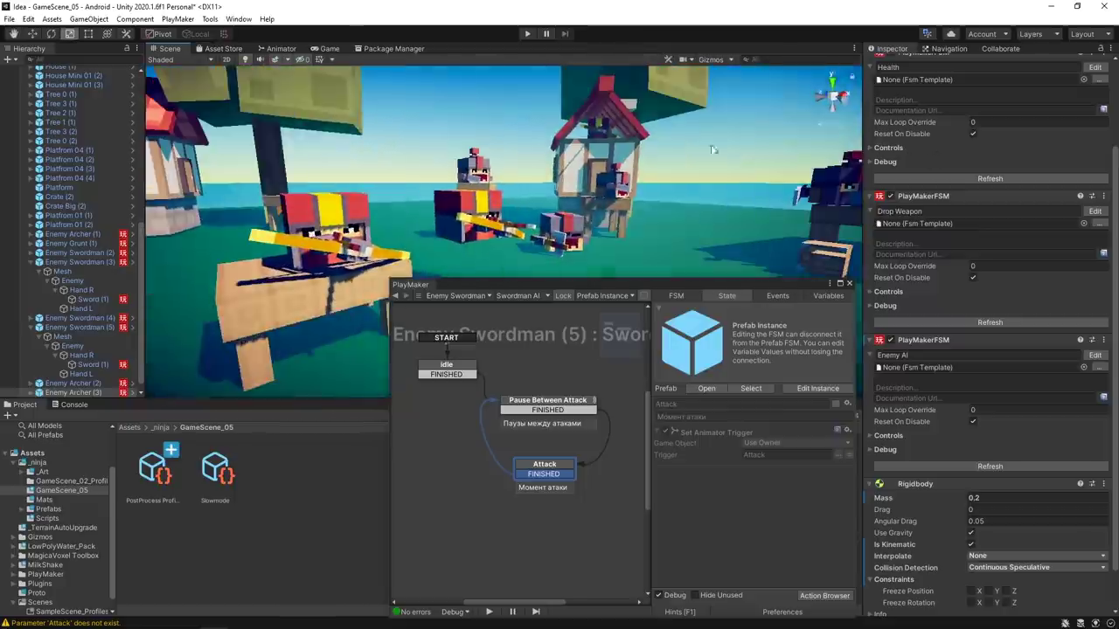
pyautogui.moveTo(601, 125)
pyautogui.mouseDown(button='right')
pyautogui.moveTo(382, 280)
pyautogui.moveTo(619, 224)
pyautogui.moveTo(473, 247)
pyautogui.mouseUp(button='right')
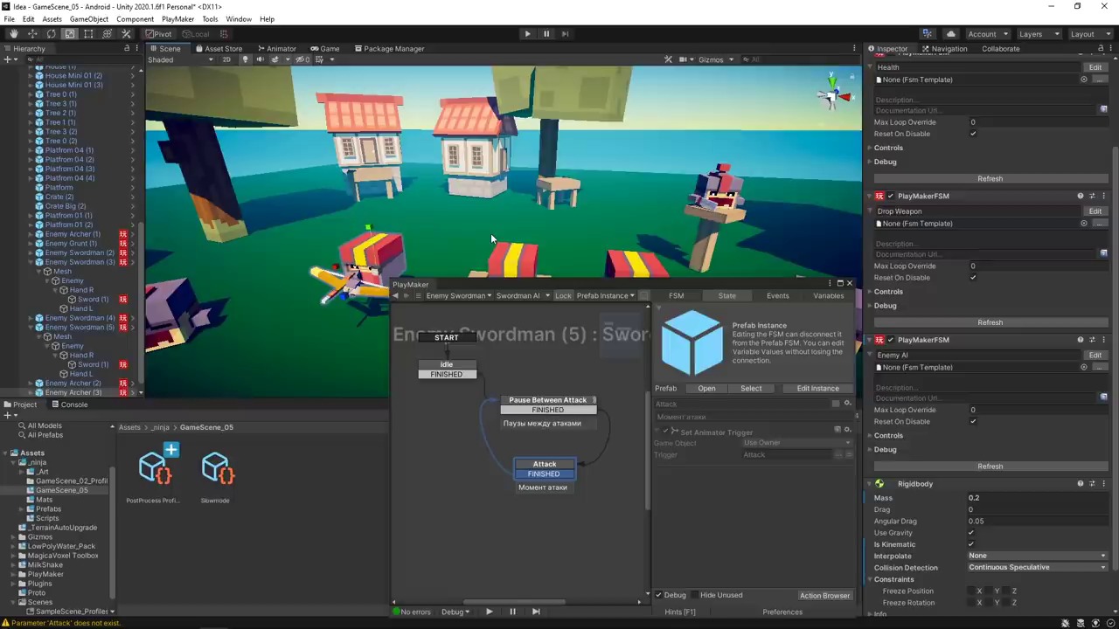
pyautogui.moveTo(490, 233); pyautogui.dragTo(674, 256, button='right')
pyautogui.click(674, 256)
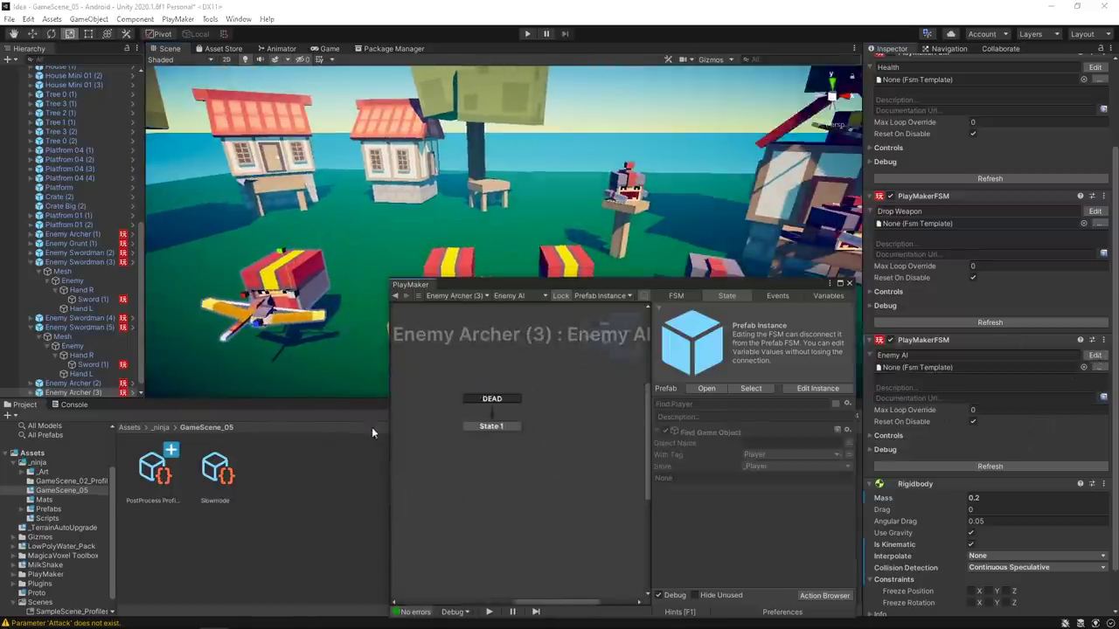
# Review the archer's State 1, Find Player and Idle states, then enlarge the PlayMaker panel
pyautogui.moveTo(577, 422)
pyautogui.mouseDown(button='middle')
pyautogui.moveTo(588, 426)
pyautogui.moveTo(497, 420)
pyautogui.moveTo(509, 419)
pyautogui.mouseUp(button='middle')
pyautogui.click(606, 427)
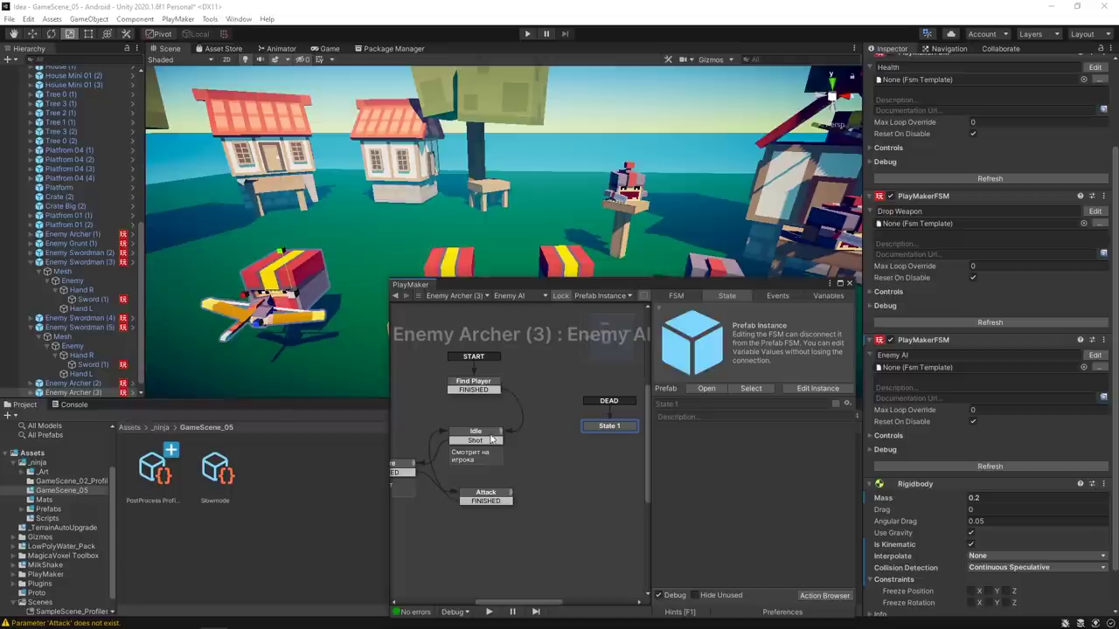
pyautogui.click(492, 439)
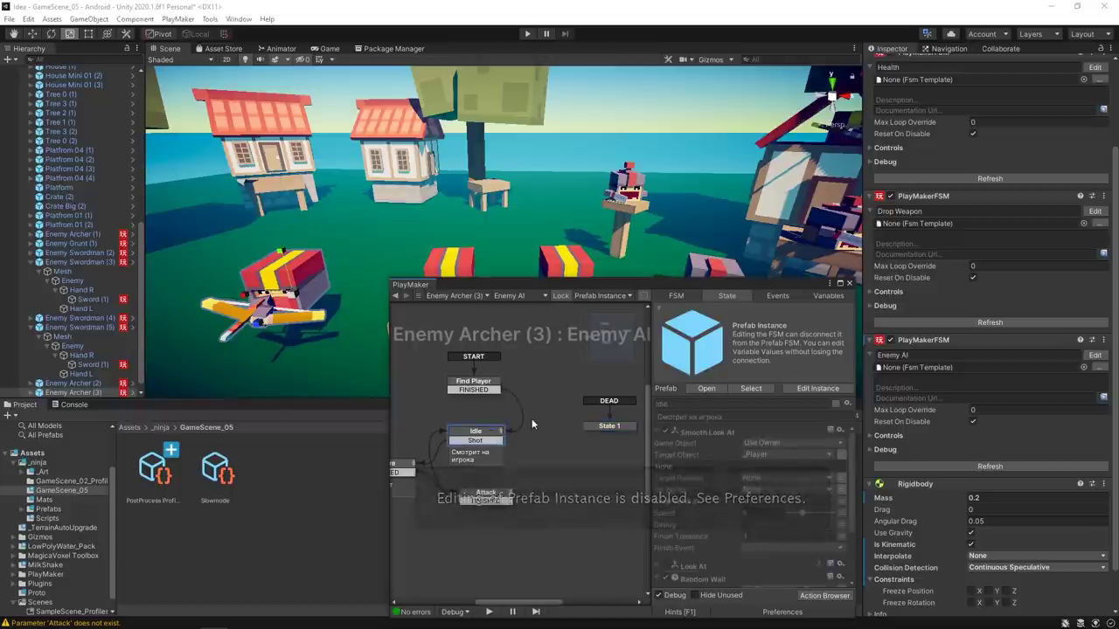
pyautogui.click(532, 419)
pyautogui.moveTo(492, 451); pyautogui.dragTo(517, 448, button='middle')
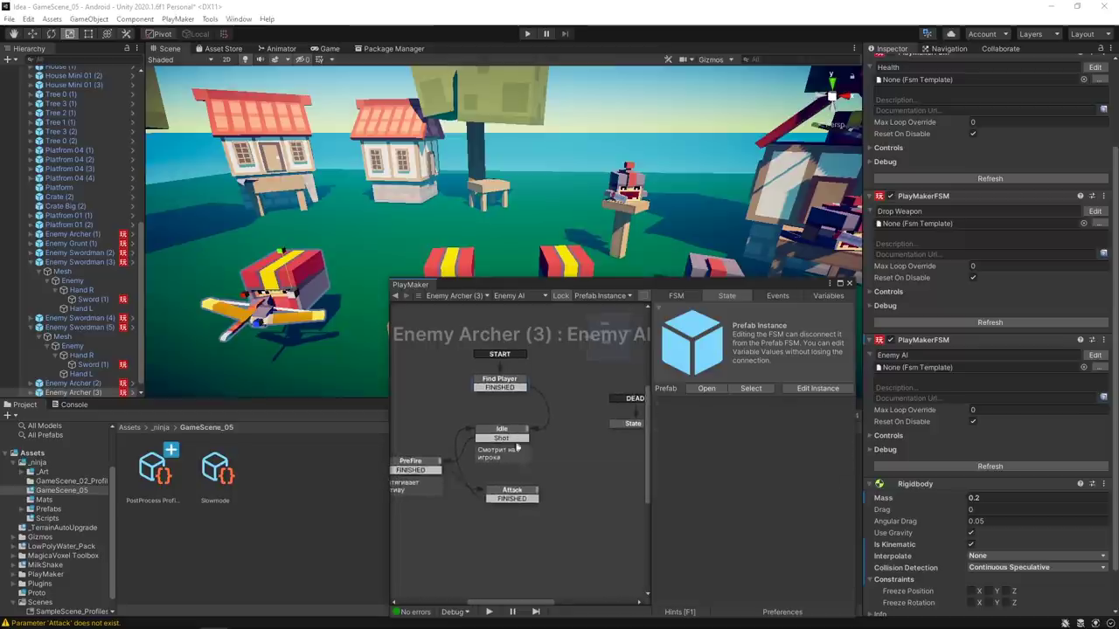
pyautogui.click(499, 382)
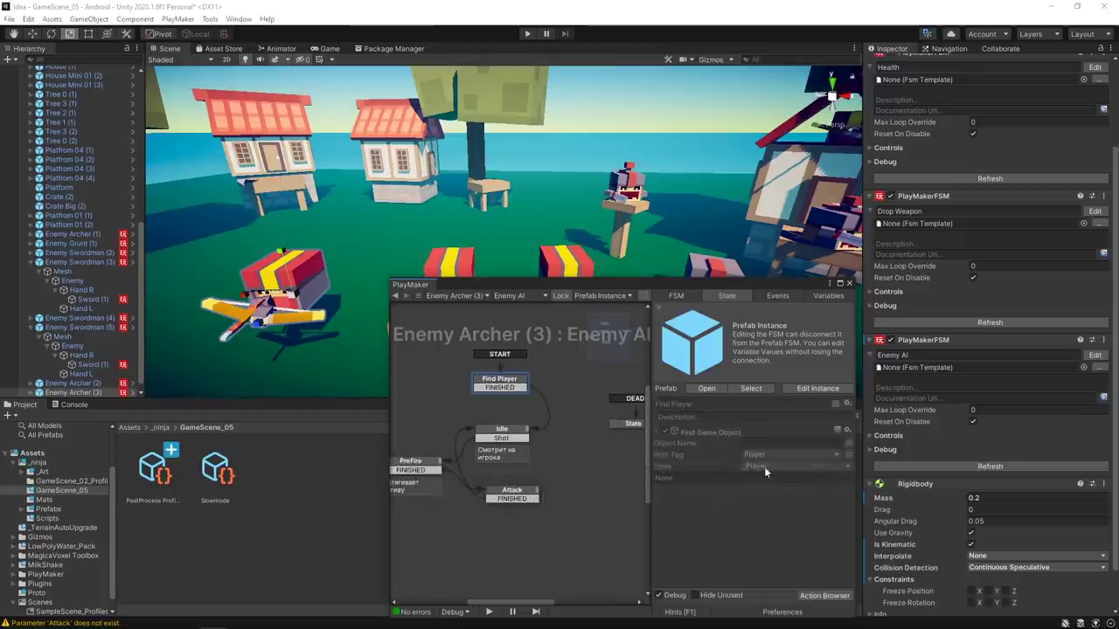
pyautogui.click(517, 436)
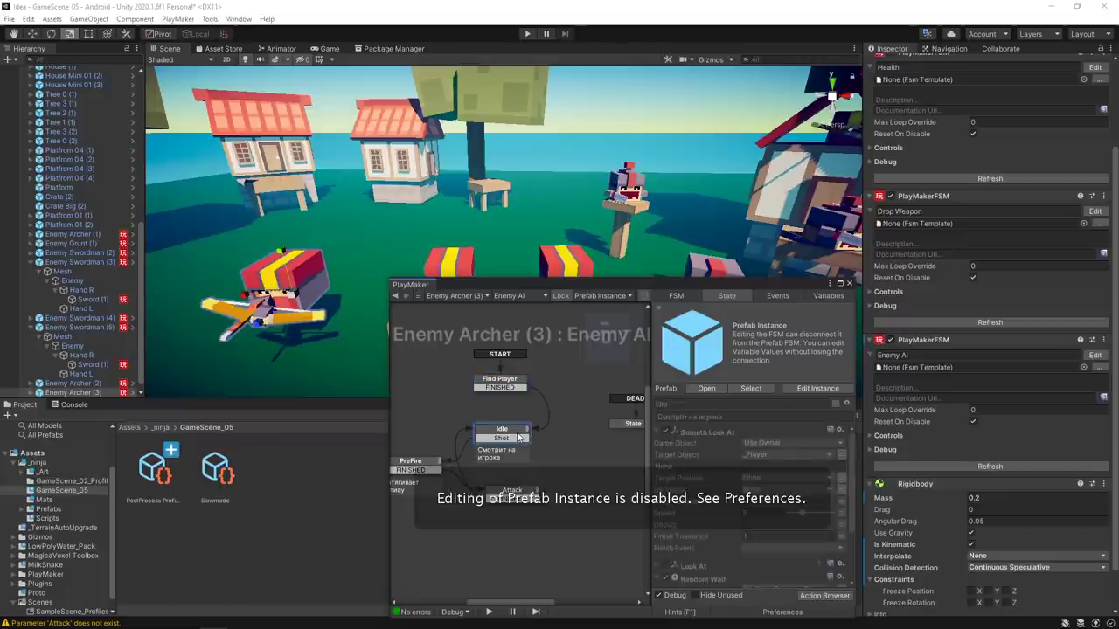
pyautogui.moveTo(715, 279); pyautogui.dragTo(715, 40)
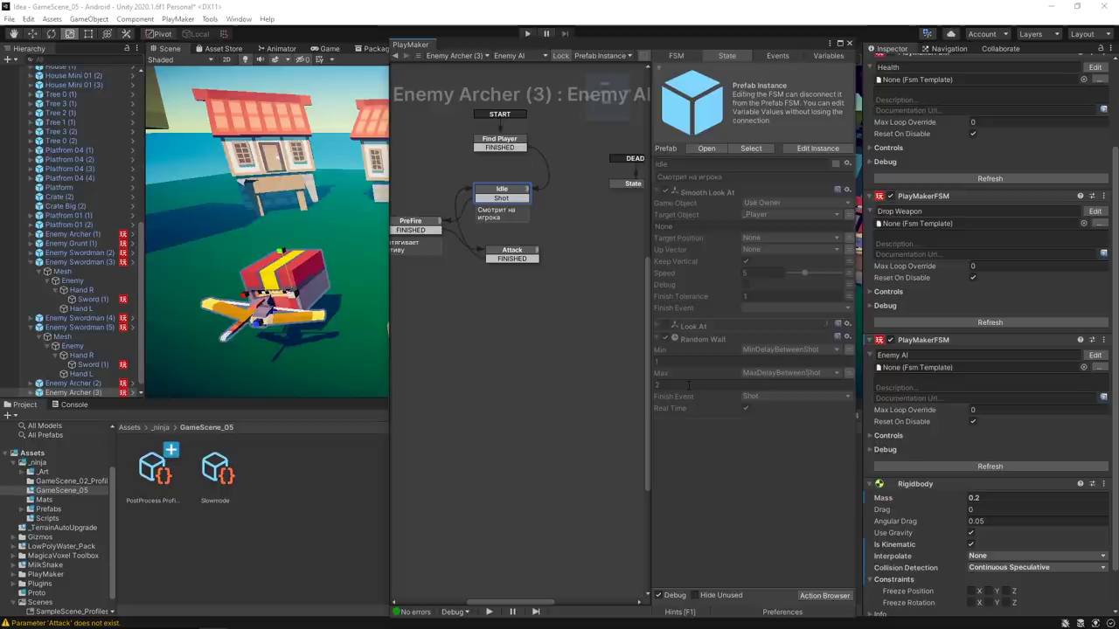
# Show the PreFire state's Look At, Set Animator Trigger and Wait actions, then open the Animation window
pyautogui.moveTo(527, 305); pyautogui.dragTo(582, 336, button='middle')
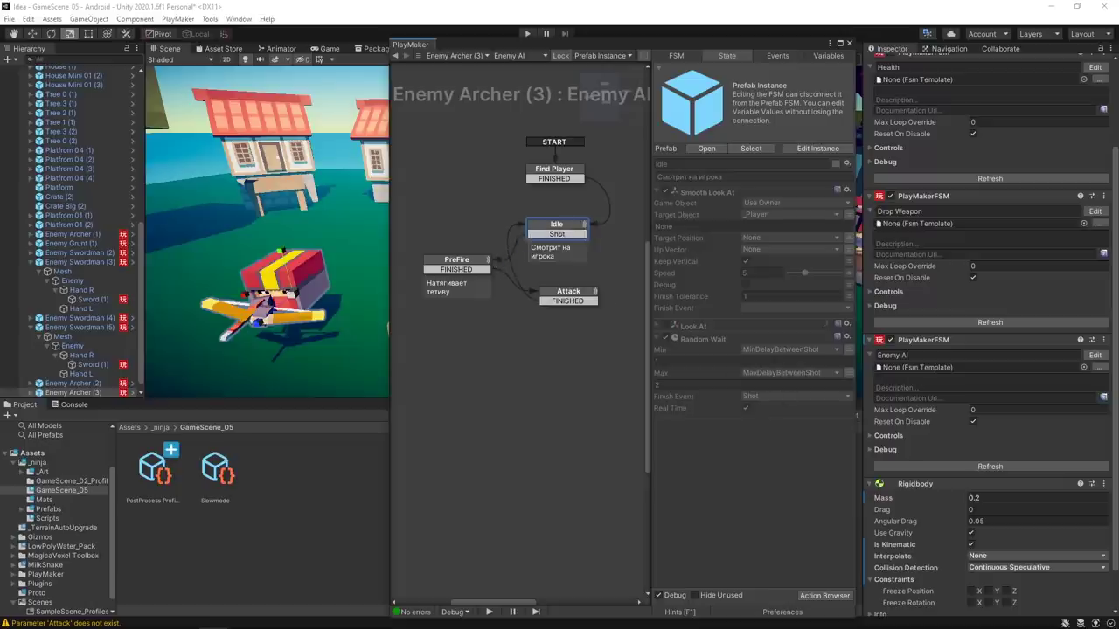
pyautogui.click(446, 266)
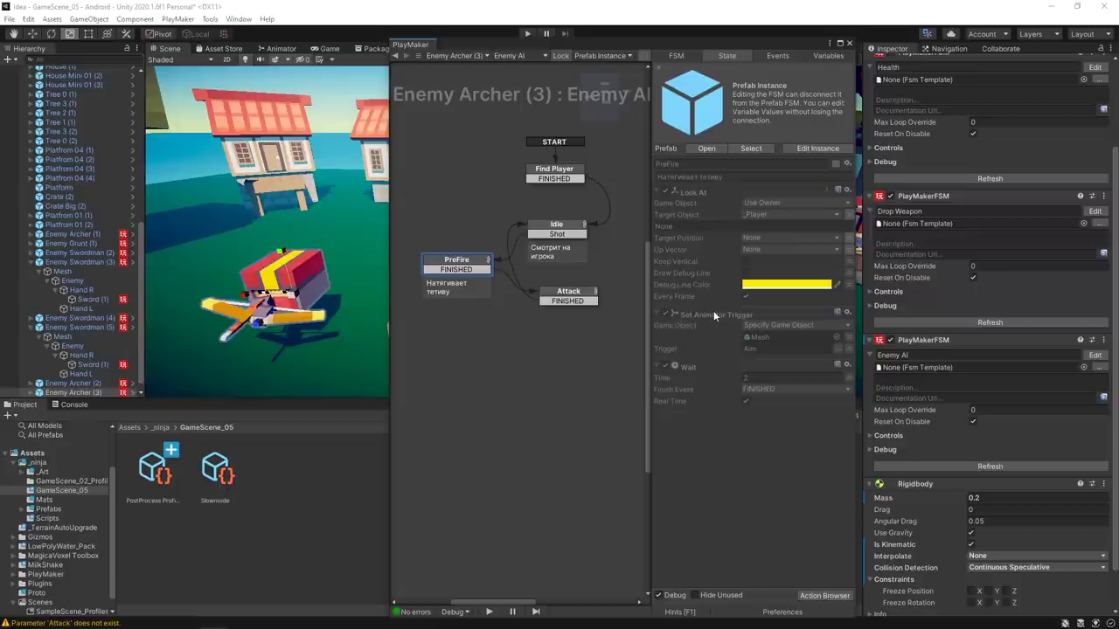
pyautogui.scroll(3, 272, 360)
pyautogui.hotkey('ctrl', '6')
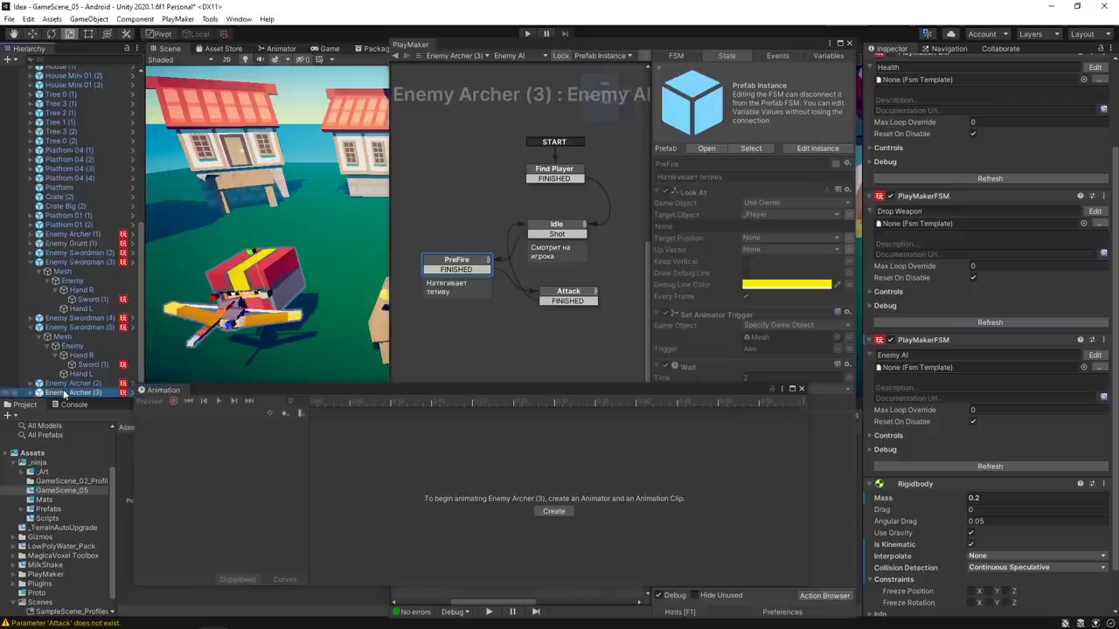
# Select the archer's Mesh under Transform and preview the Archer Prefire animation
pyautogui.click(30, 392)
pyautogui.click(39, 383)
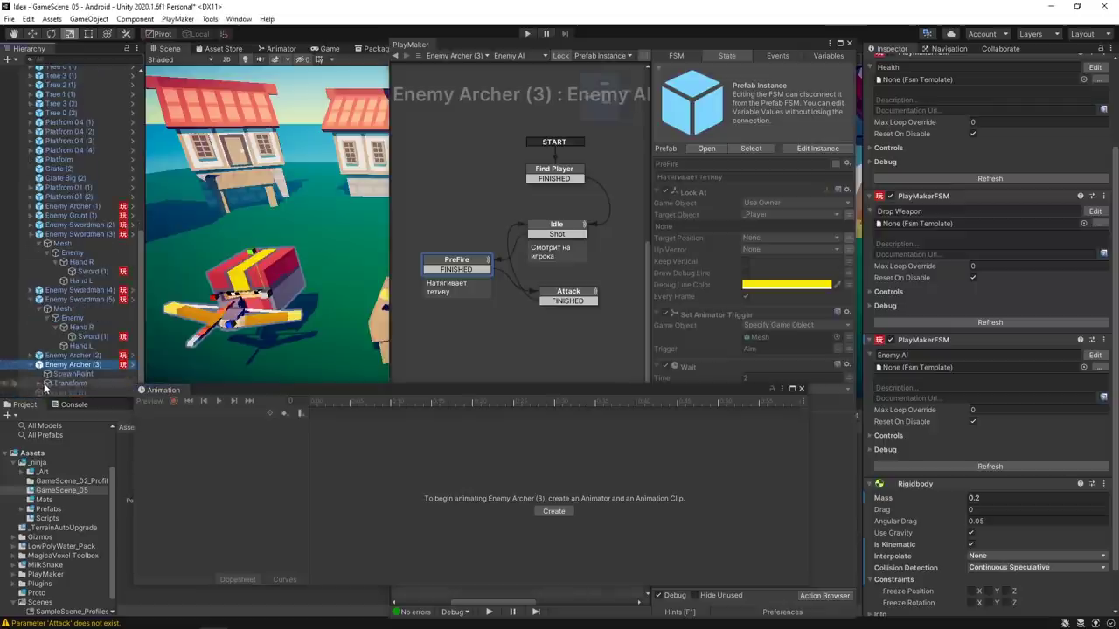
pyautogui.click(70, 382)
pyautogui.click(175, 412)
pyautogui.click(183, 462)
pyautogui.click(219, 400)
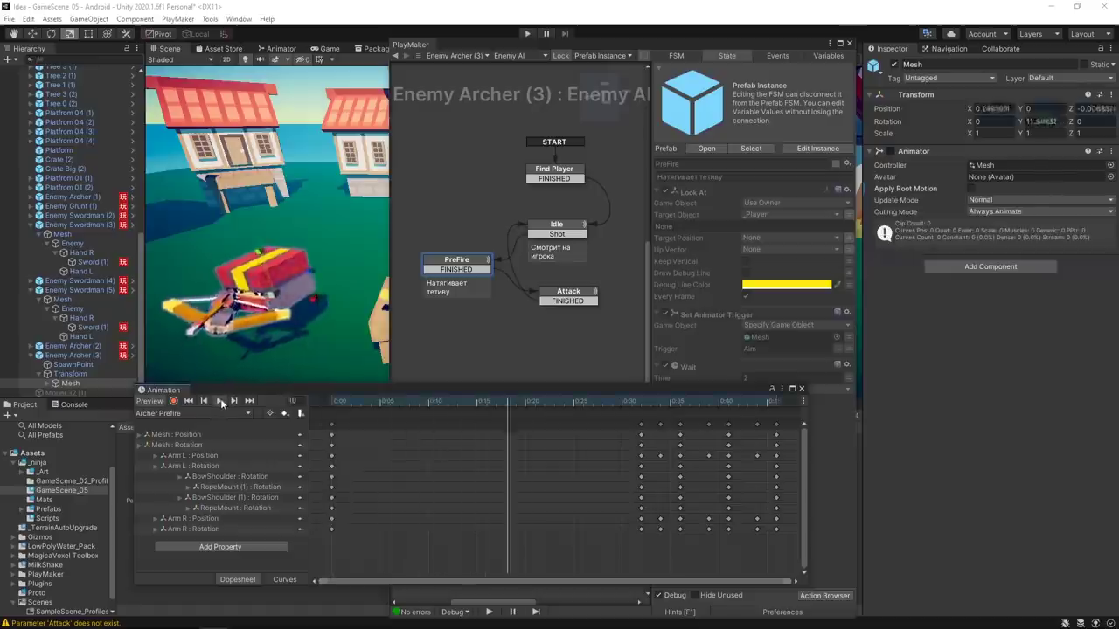
# Bring the Animation window back in front and open the archer's clip list
pyautogui.click(395, 289)
pyautogui.click(304, 424)
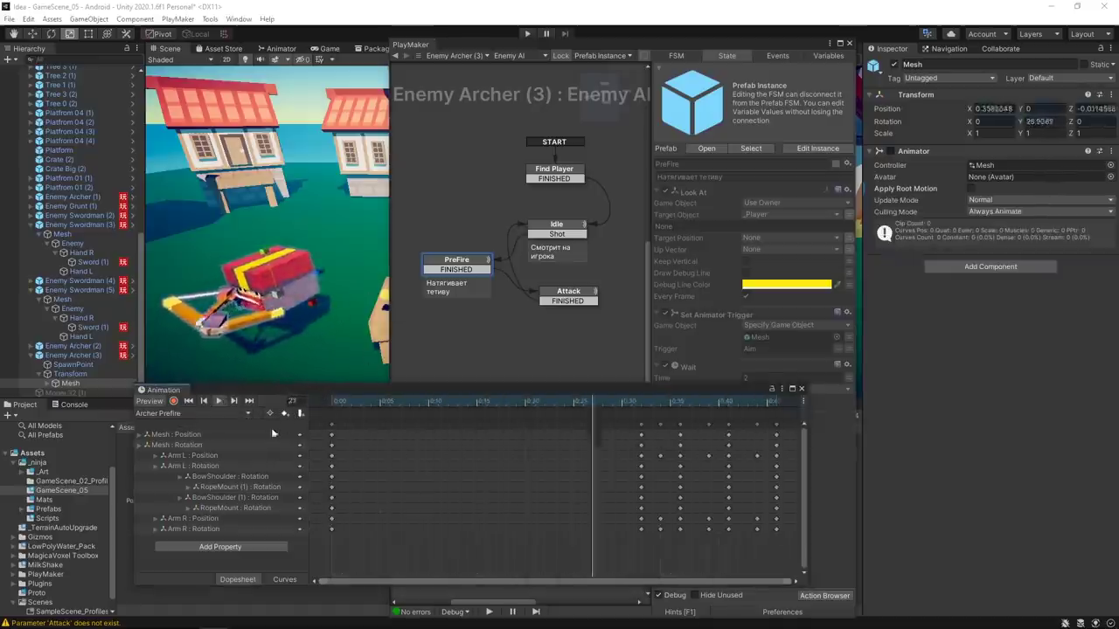
pyautogui.click(184, 415)
# Scrub the Archer Fire clip from frame 1 to 12, then show the archer's Attack state actions
pyautogui.click(192, 439)
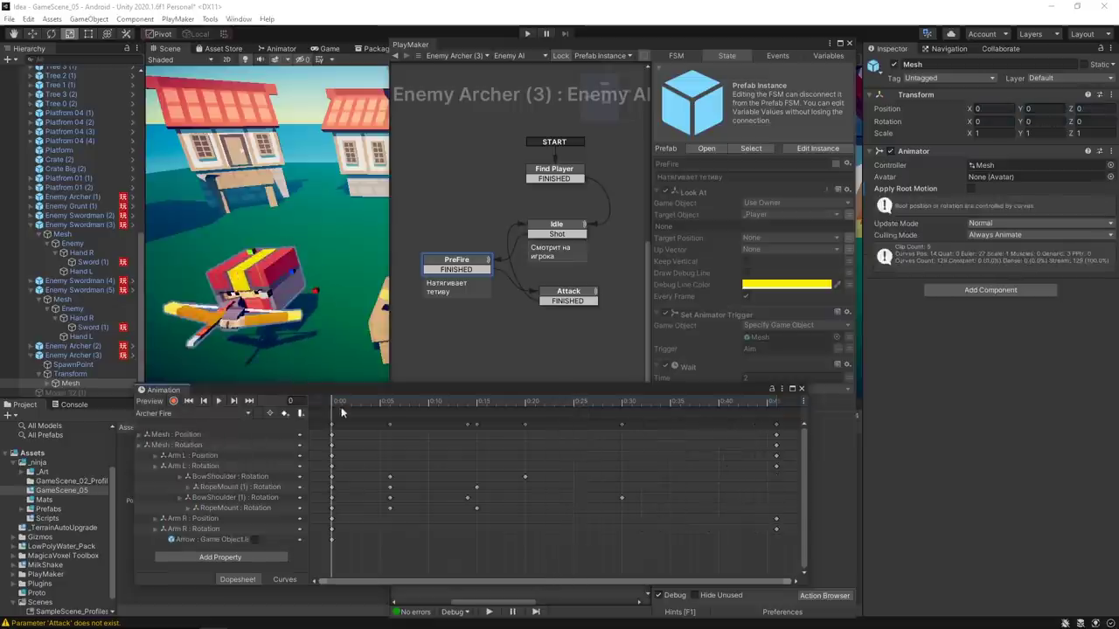
pyautogui.moveTo(335, 403); pyautogui.dragTo(342, 406)
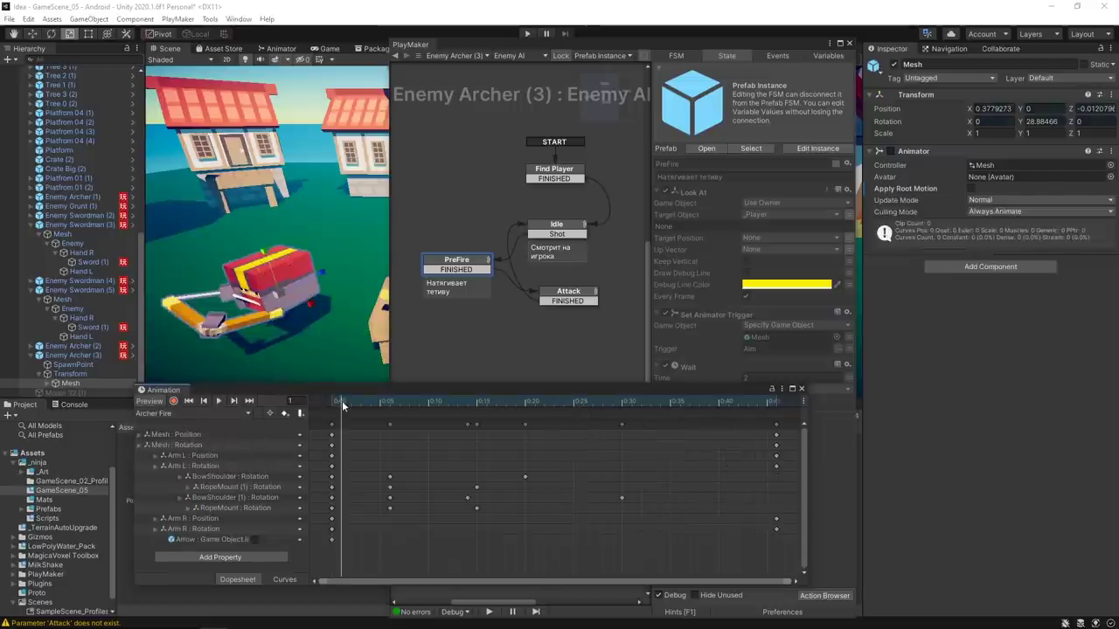
pyautogui.keyDown('alt'); pyautogui.moveTo(339, 321); pyautogui.dragTo(325, 349); pyautogui.keyUp('alt')
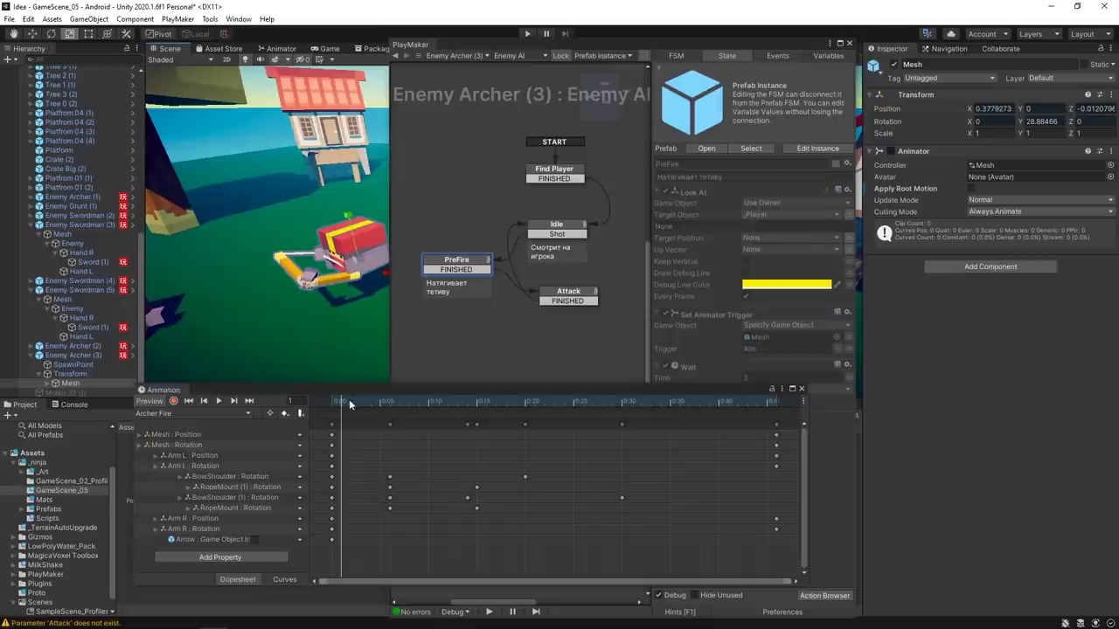
pyautogui.moveTo(347, 399); pyautogui.dragTo(784, 419)
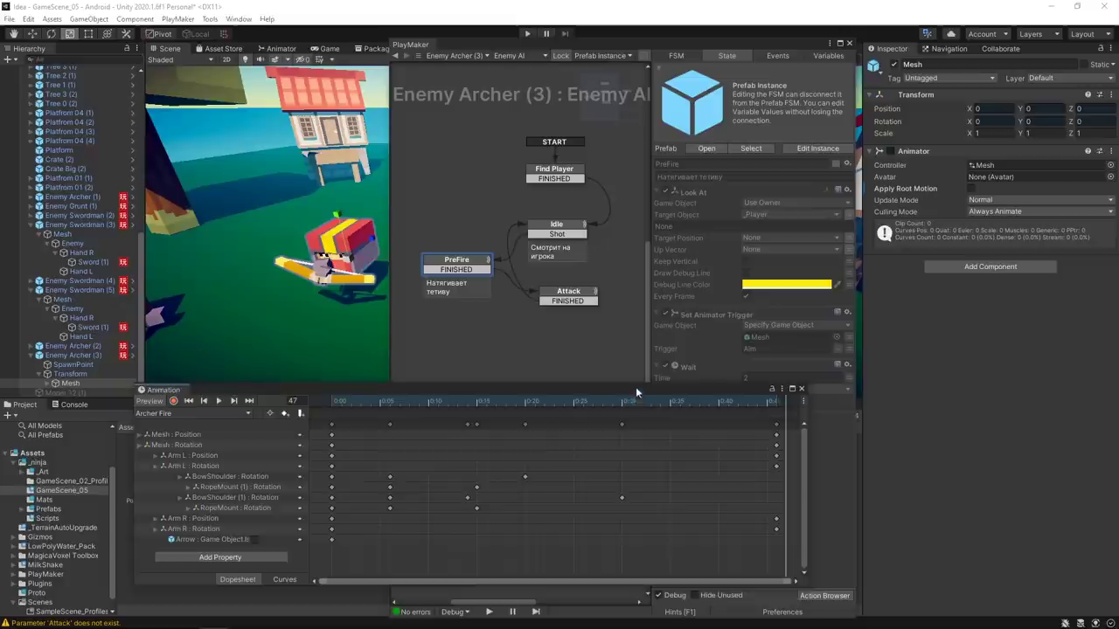
pyautogui.moveTo(635, 386); pyautogui.dragTo(625, 452)
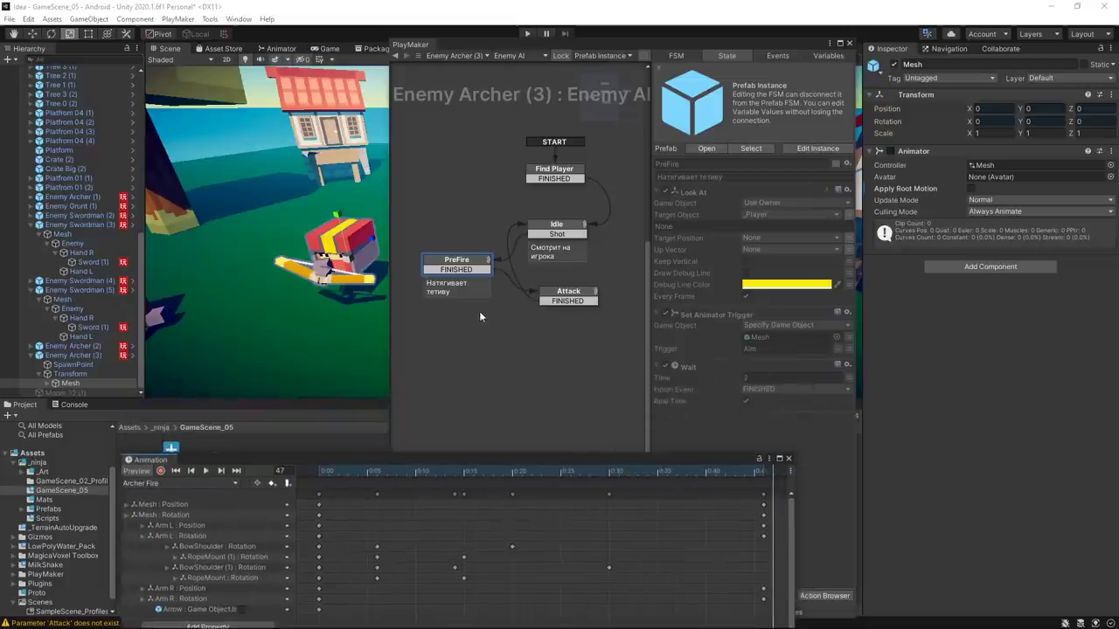
pyautogui.click(561, 301)
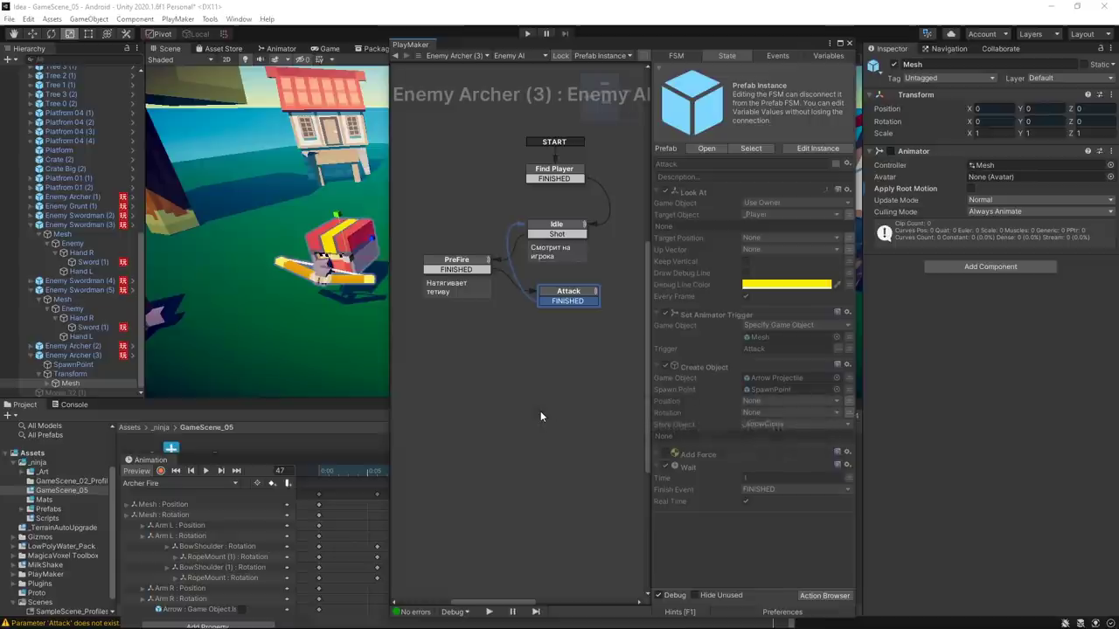
# Inspect the actions of the Enemy Archer's PreFire, Attack and Idle states in PlayMaker
pyautogui.click(437, 269)
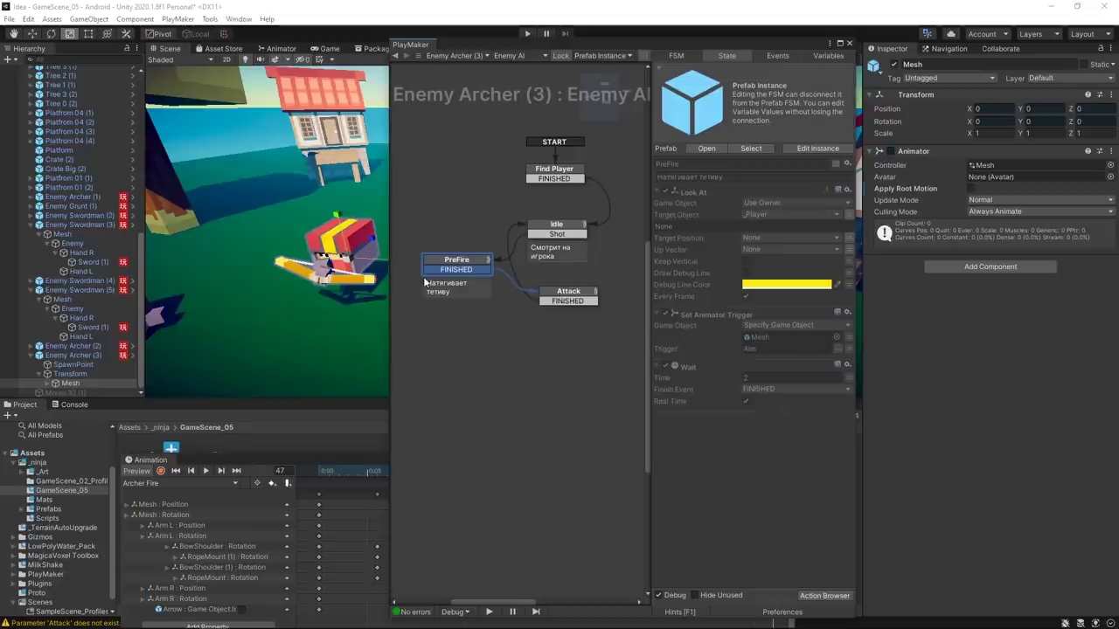
pyautogui.keyDown('alt'); pyautogui.moveTo(288, 291); pyautogui.dragTo(325, 297); pyautogui.keyUp('alt')
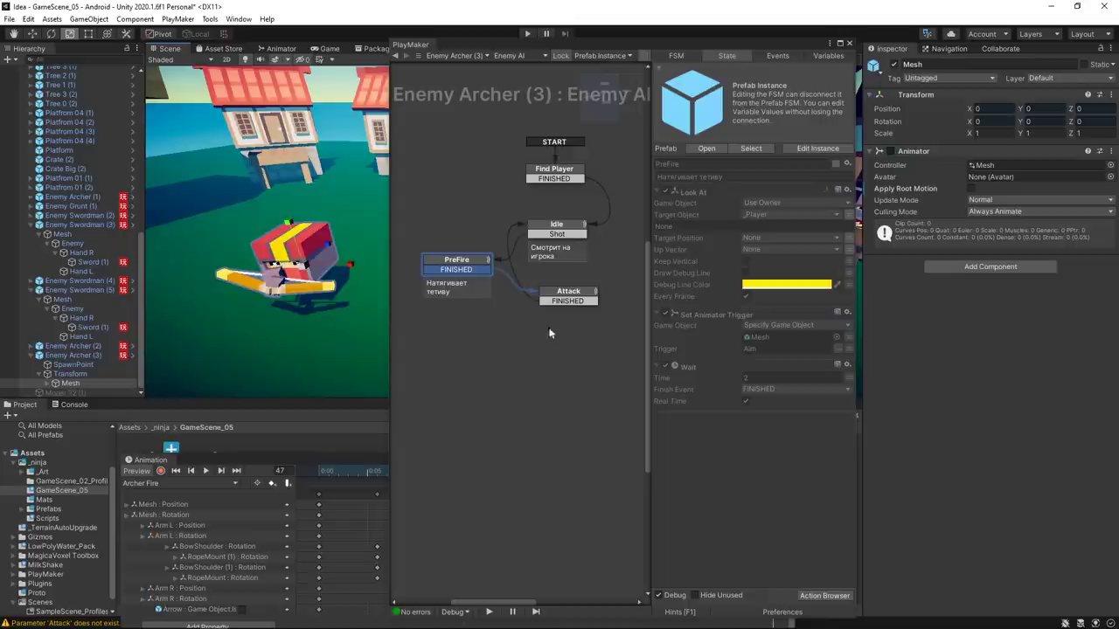
pyautogui.click(557, 301)
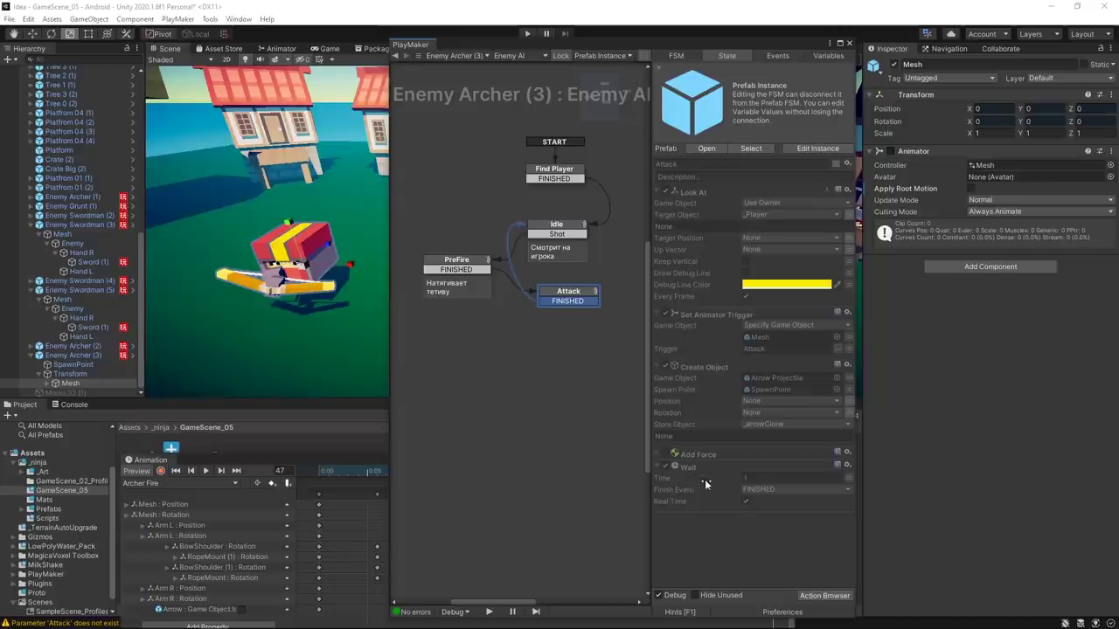
pyautogui.moveTo(548, 236); pyautogui.dragTo(542, 263)
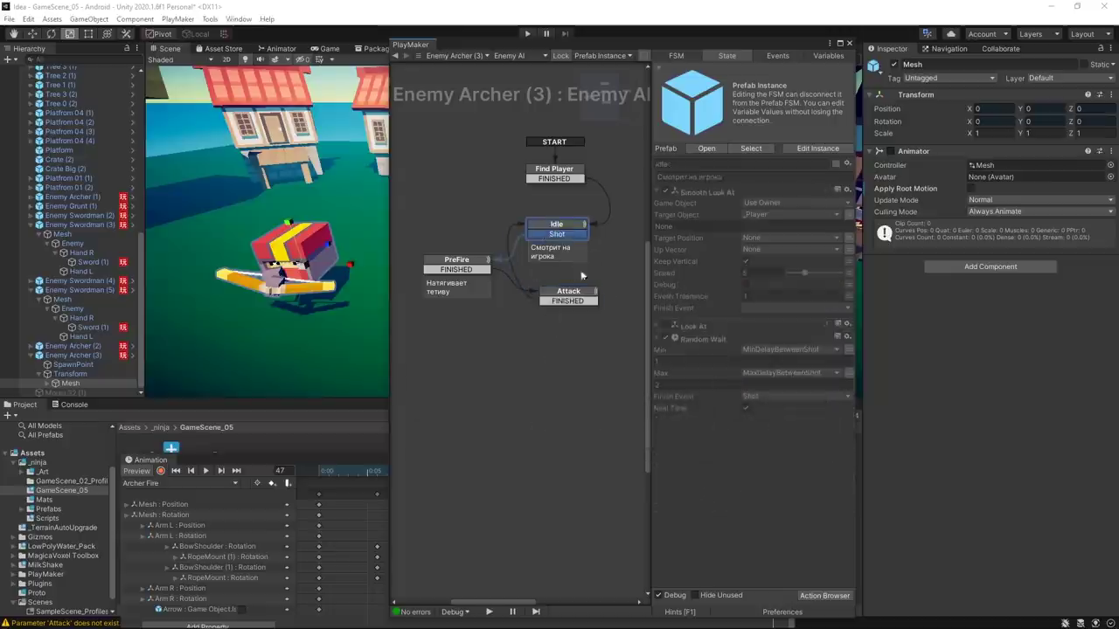
pyautogui.keyDown('alt'); pyautogui.moveTo(697, 236); pyautogui.dragTo(612, 210); pyautogui.keyUp('alt')
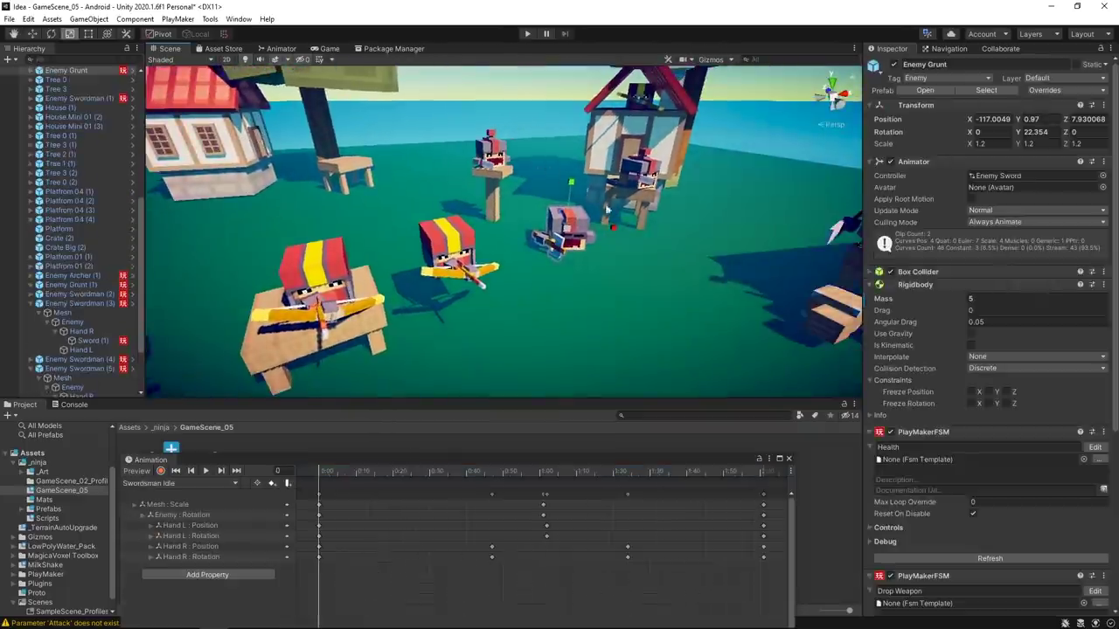
# Orbit around the enemies toward the house and select the Enemy Shieldman
pyautogui.click(525, 113)
pyautogui.keyDown('alt'); pyautogui.moveTo(524, 113); pyautogui.dragTo(634, 204); pyautogui.keyUp('alt')
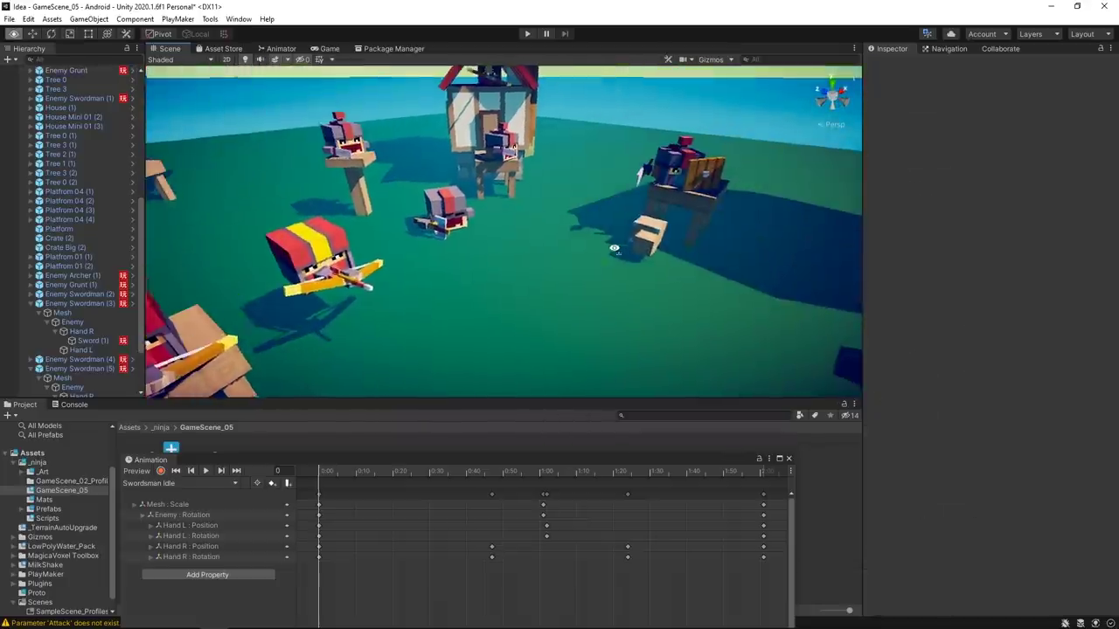
pyautogui.keyDown('alt'); pyautogui.moveTo(614, 248); pyautogui.dragTo(536, 228); pyautogui.keyUp('alt')
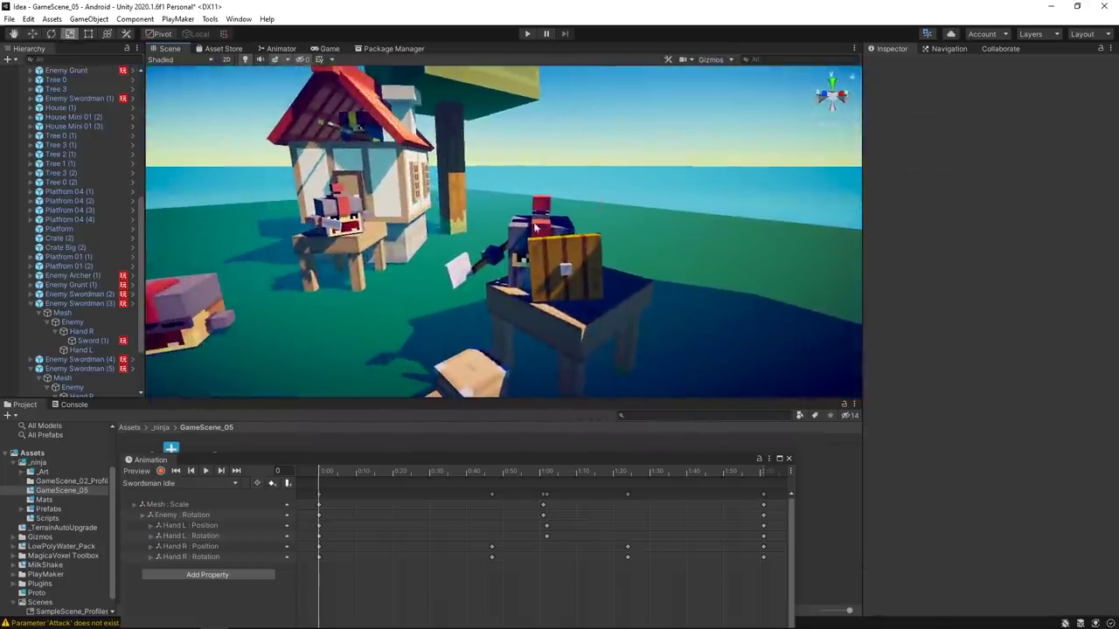
pyautogui.click(526, 238)
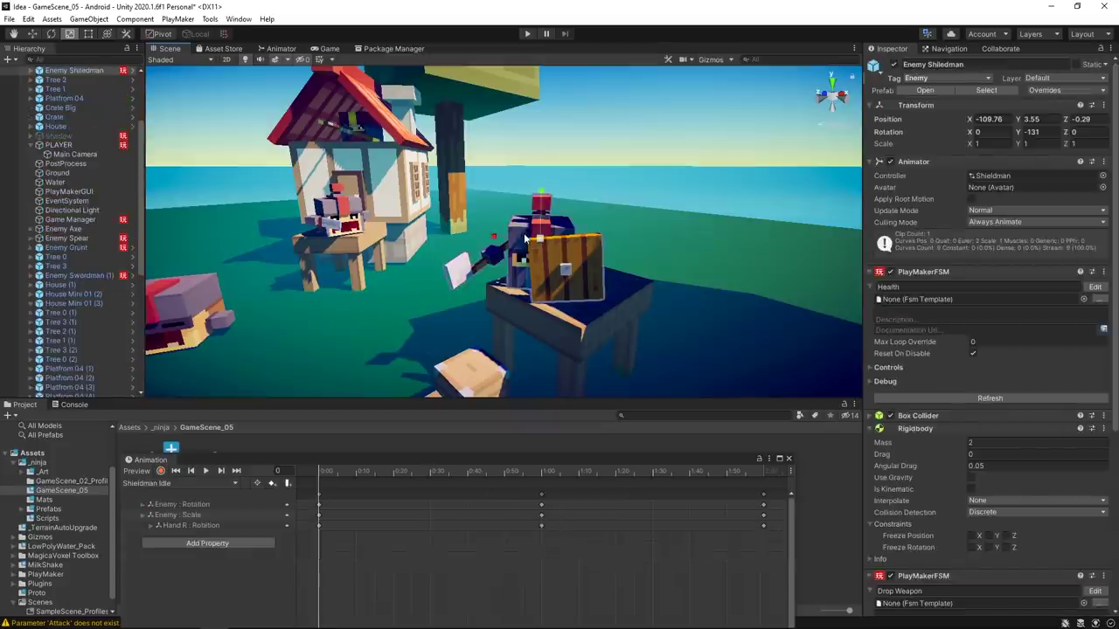
pyautogui.moveTo(580, 246)
pyautogui.keyDown('alt'); pyautogui.mouseDown()
pyautogui.moveTo(452, 200)
pyautogui.moveTo(50, 253)
pyautogui.mouseUp(); pyautogui.keyUp('alt')
# Undo the Enemy Shieldman's accidental rotation with Ctrl+Z and start play-testing the scene
pyautogui.press('e')
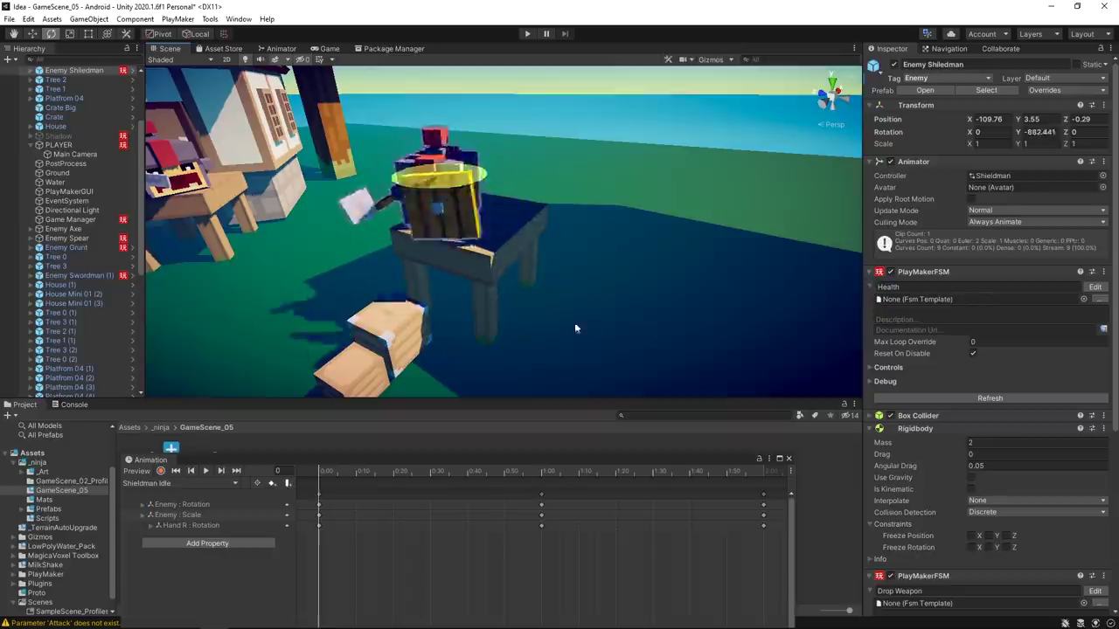
pyautogui.hotkey('ctrl', 'z')
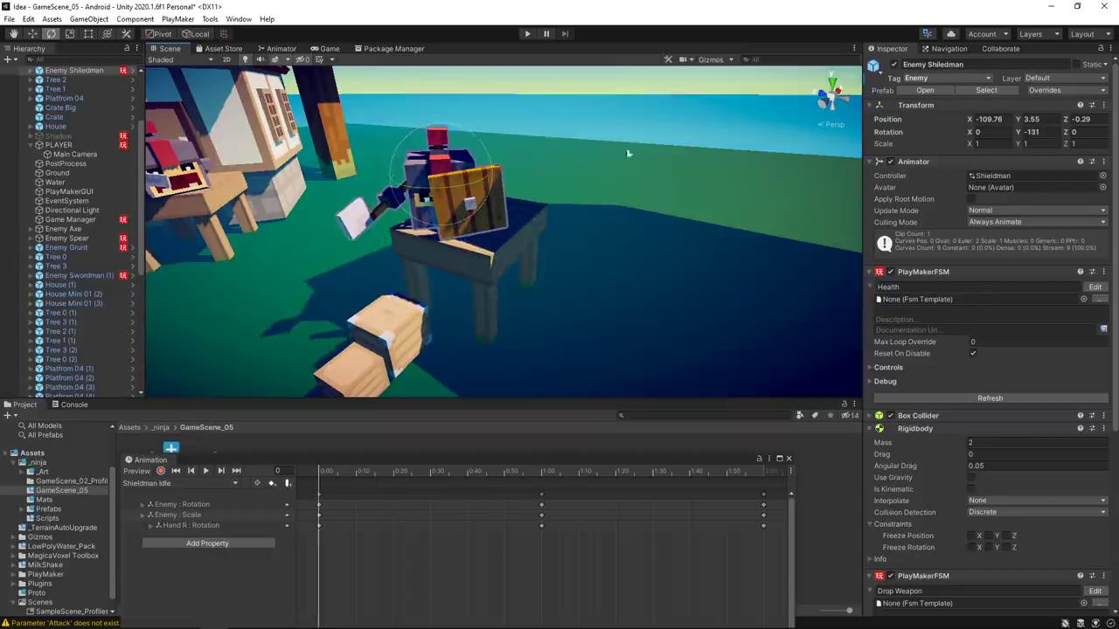
pyautogui.hotkey('ctrl', 'z')
pyautogui.click(525, 35)
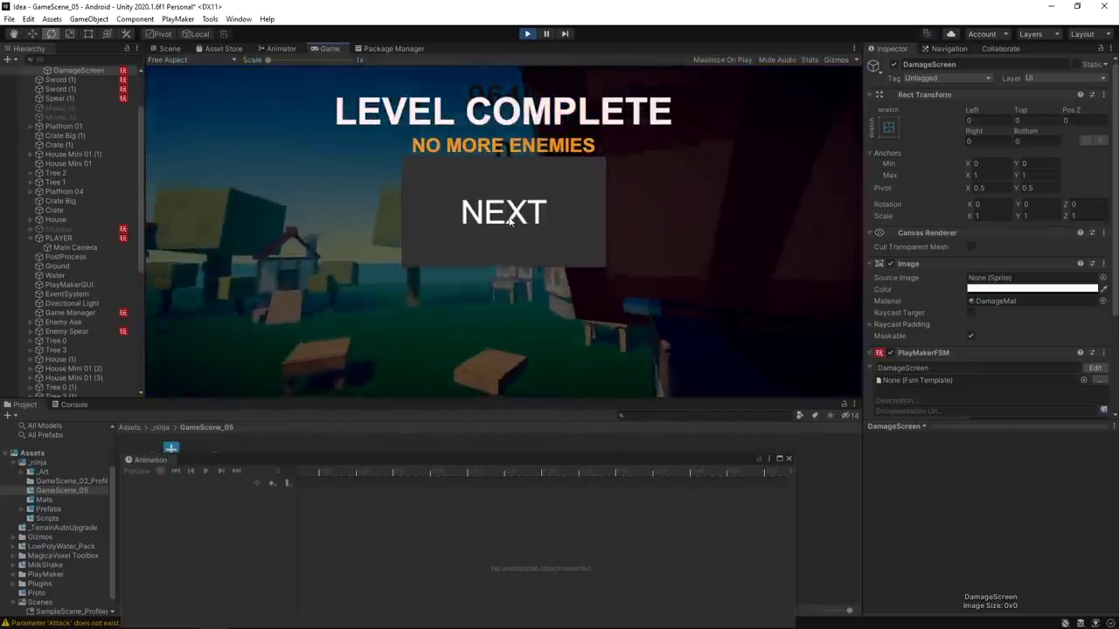
# Exit Play mode with Ctrl+P once LEVEL COMPLETE is reached
pyautogui.hotkey('ctrl', 'p')
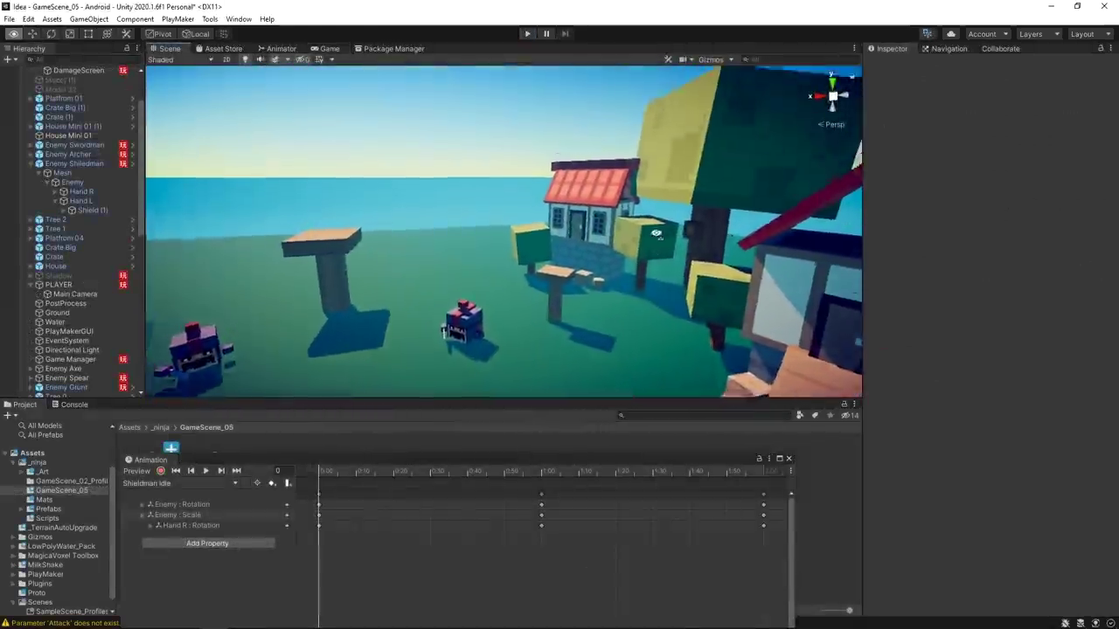
# Fly and orbit over the village to survey the archers on the tables, swordsmen and shieldman
pyautogui.moveTo(556, 233); pyautogui.dragTo(117, 251, button='right')
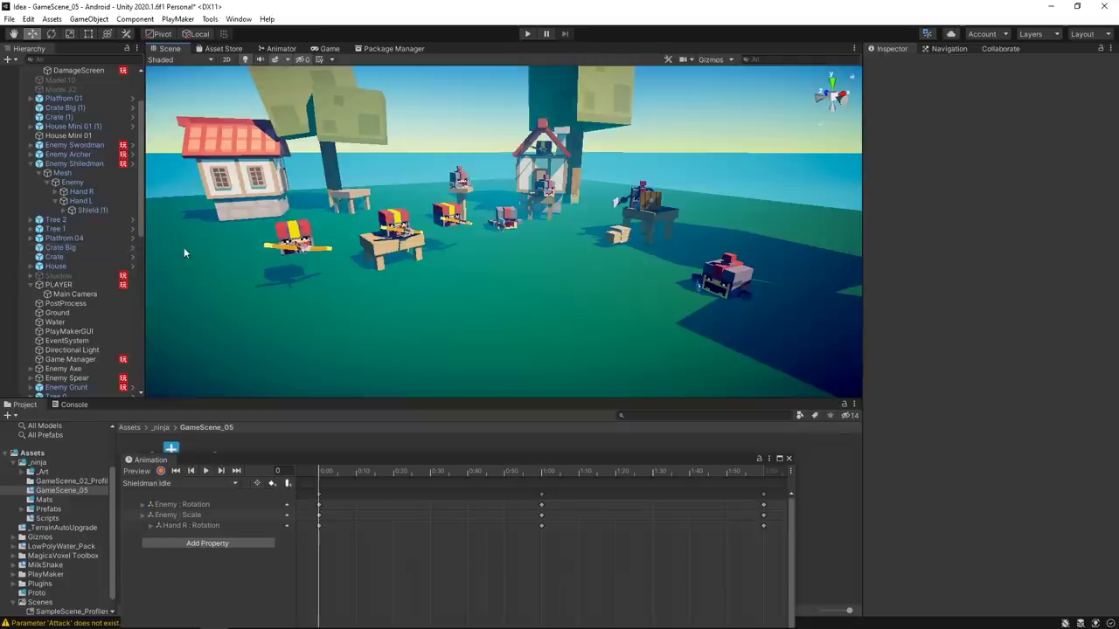
pyautogui.moveTo(184, 247); pyautogui.dragTo(279, 256, button='right')
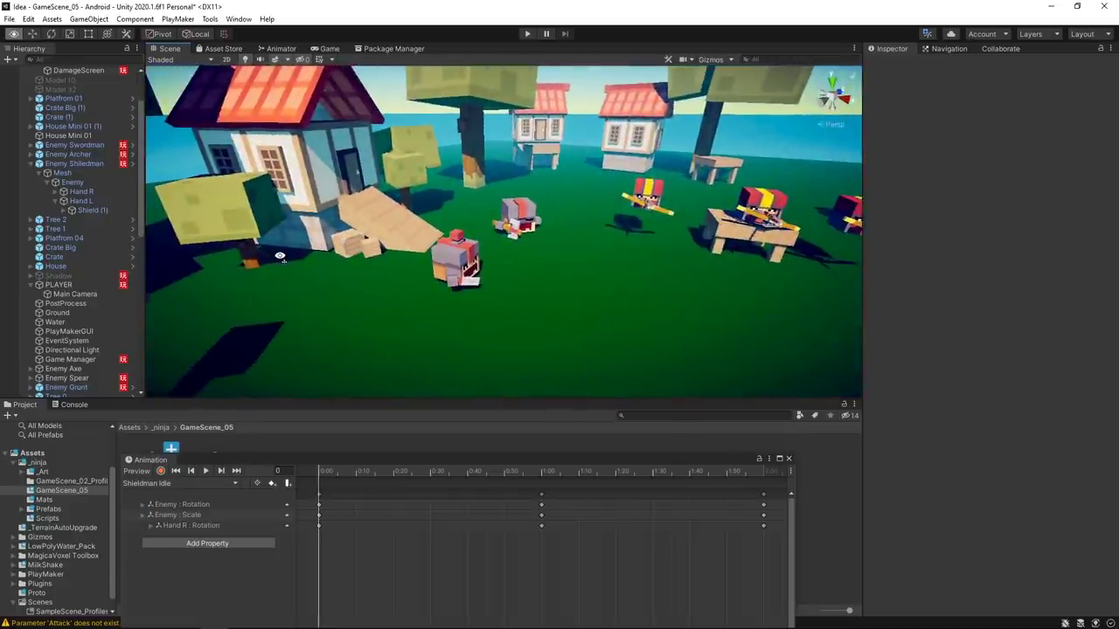
pyautogui.moveTo(280, 256); pyautogui.dragTo(293, 258, button='right')
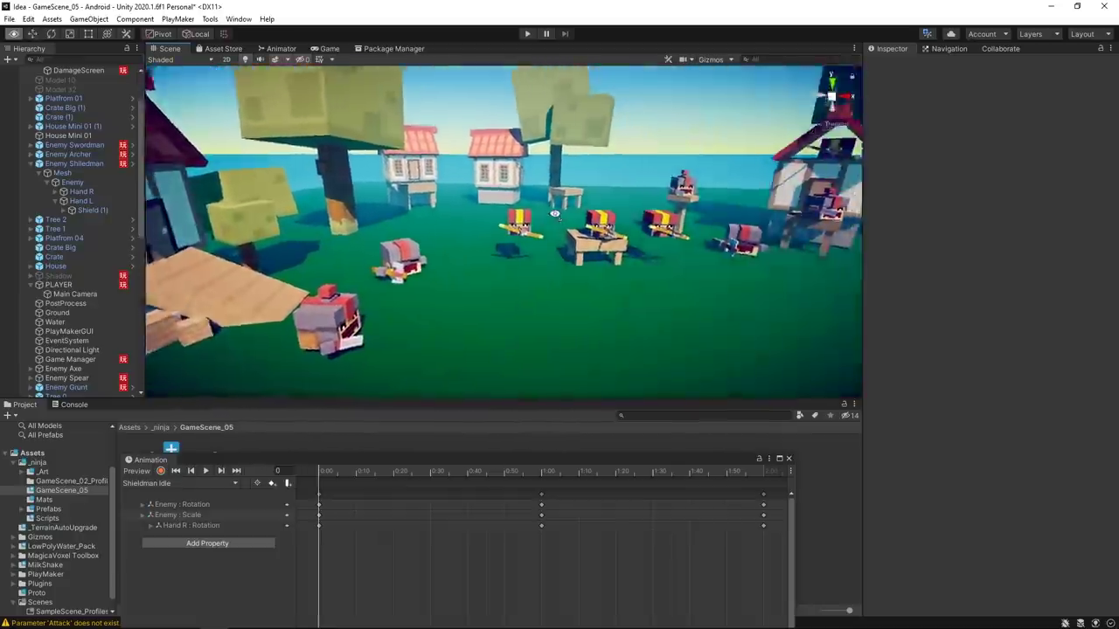
pyautogui.moveTo(459, 245); pyautogui.dragTo(613, 208, button='right')
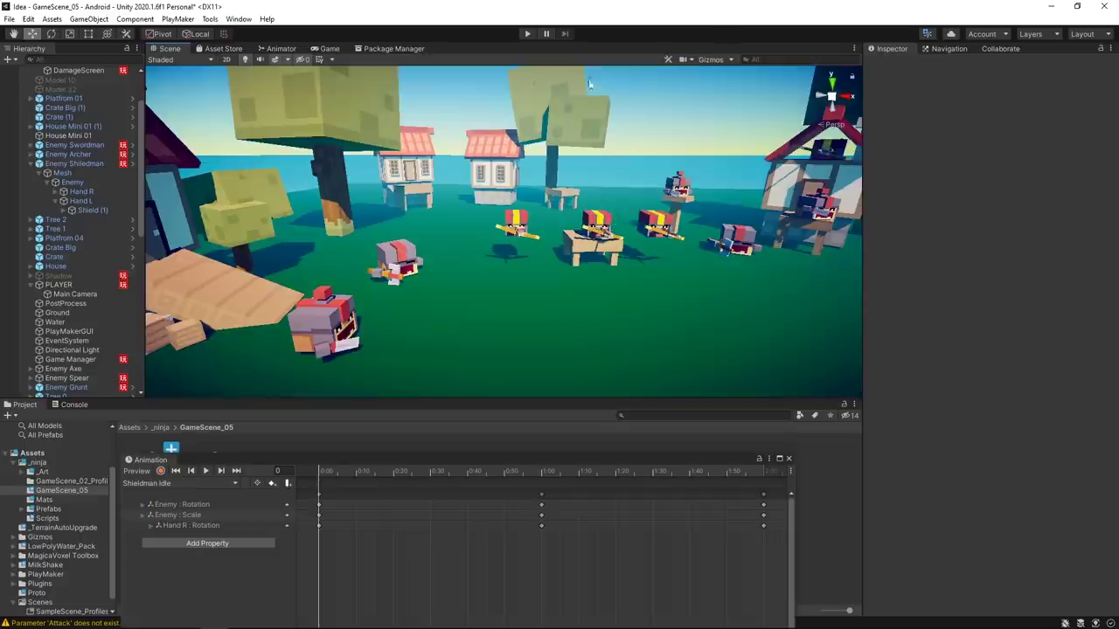
pyautogui.moveTo(589, 83)
pyautogui.mouseDown(button='right')
pyautogui.moveTo(742, 119)
pyautogui.moveTo(575, 125)
pyautogui.moveTo(716, 172)
pyautogui.mouseUp(button='right')
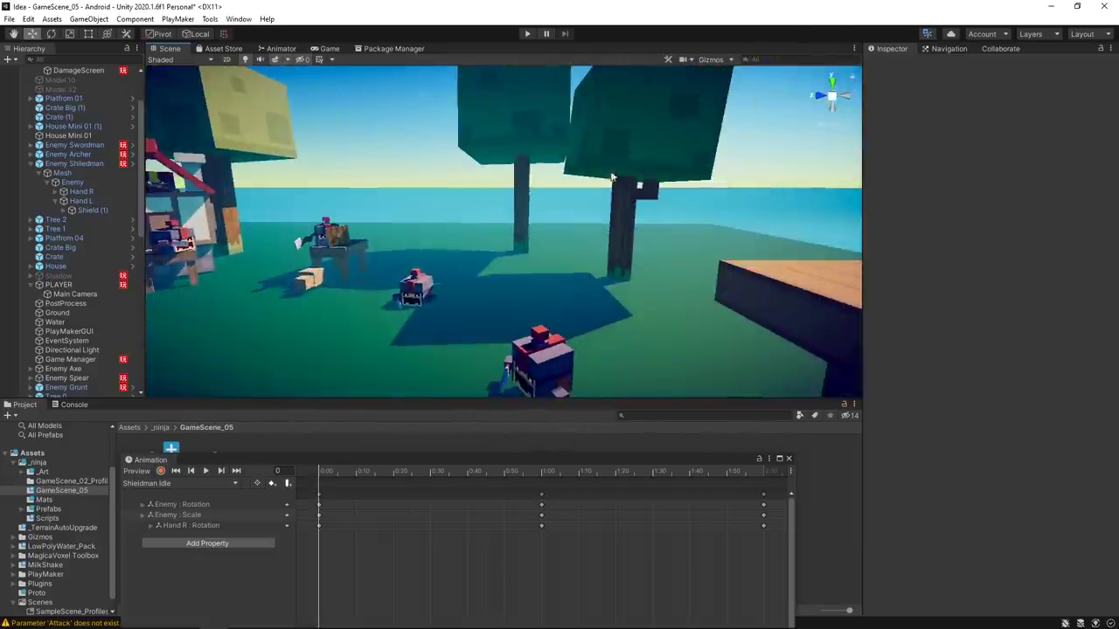
pyautogui.moveTo(492, 194); pyautogui.dragTo(391, 241, button='right')
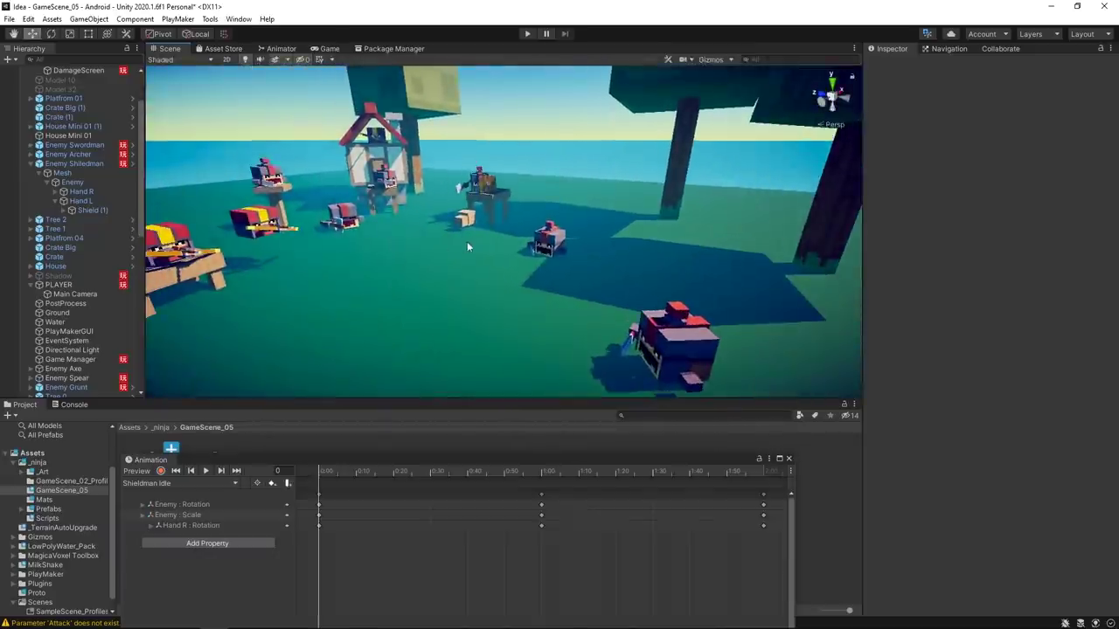
pyautogui.moveTo(467, 241); pyautogui.dragTo(373, 341, button='right')
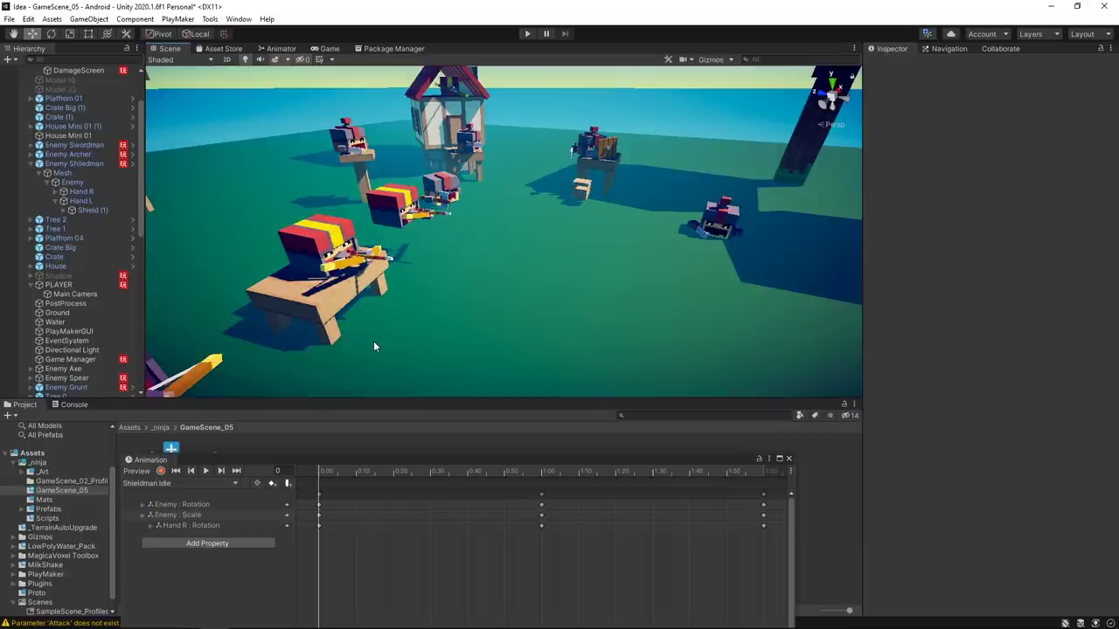
pyautogui.moveTo(377, 341); pyautogui.dragTo(489, 266, button='right')
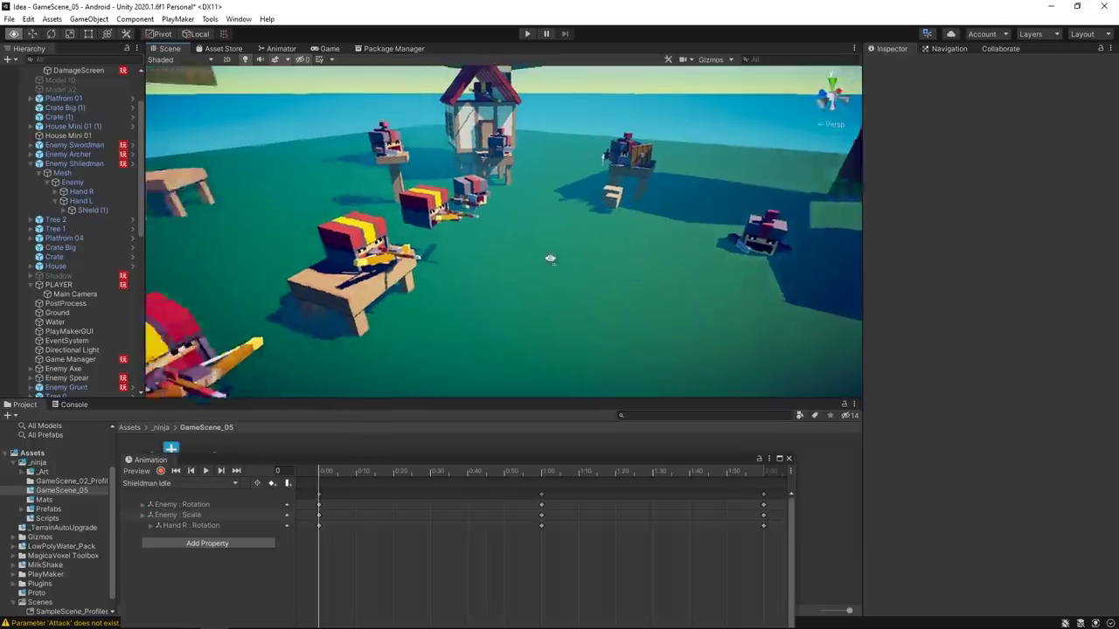